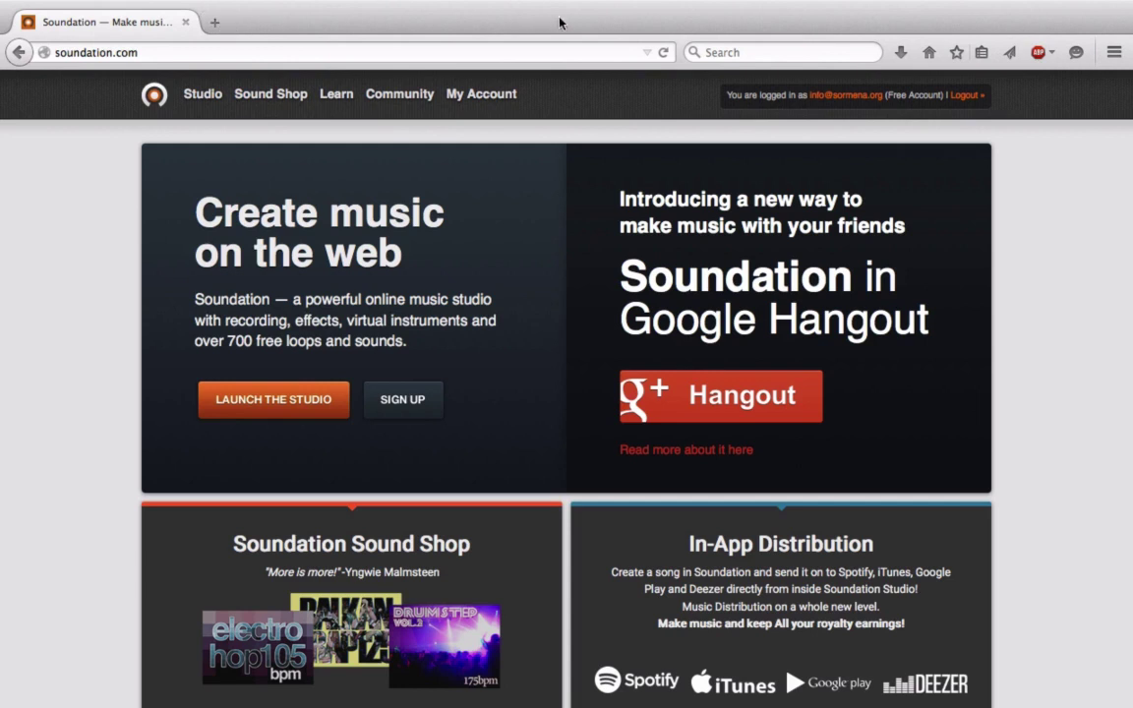
# Launch the studio with an empty untitled song and open Edit Settings, showing buffer size 2048.
pyautogui.moveTo(305, 2)
pyautogui.click(253, 417)
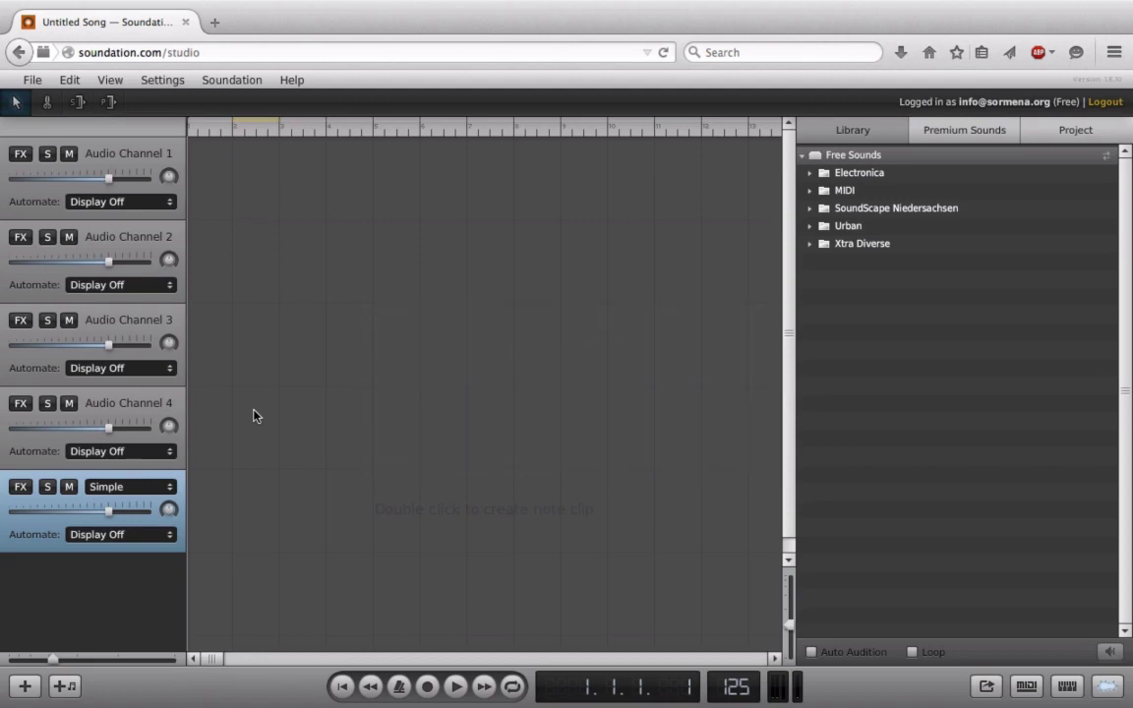
pyautogui.click(163, 82)
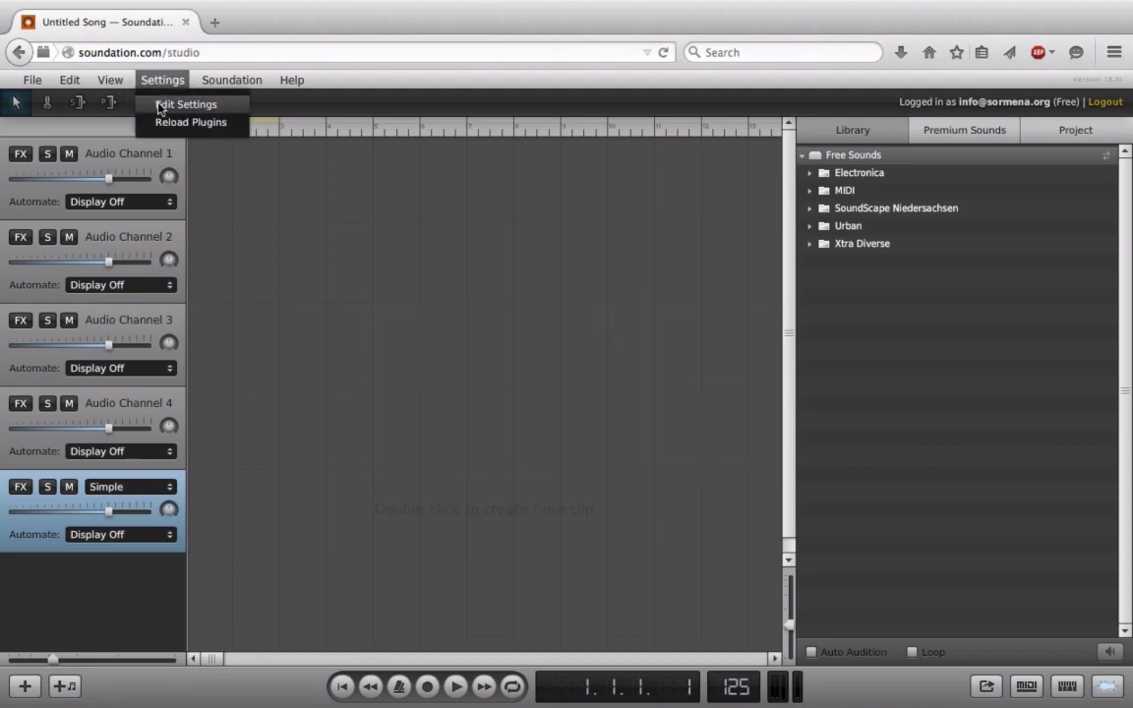
pyautogui.click(160, 106)
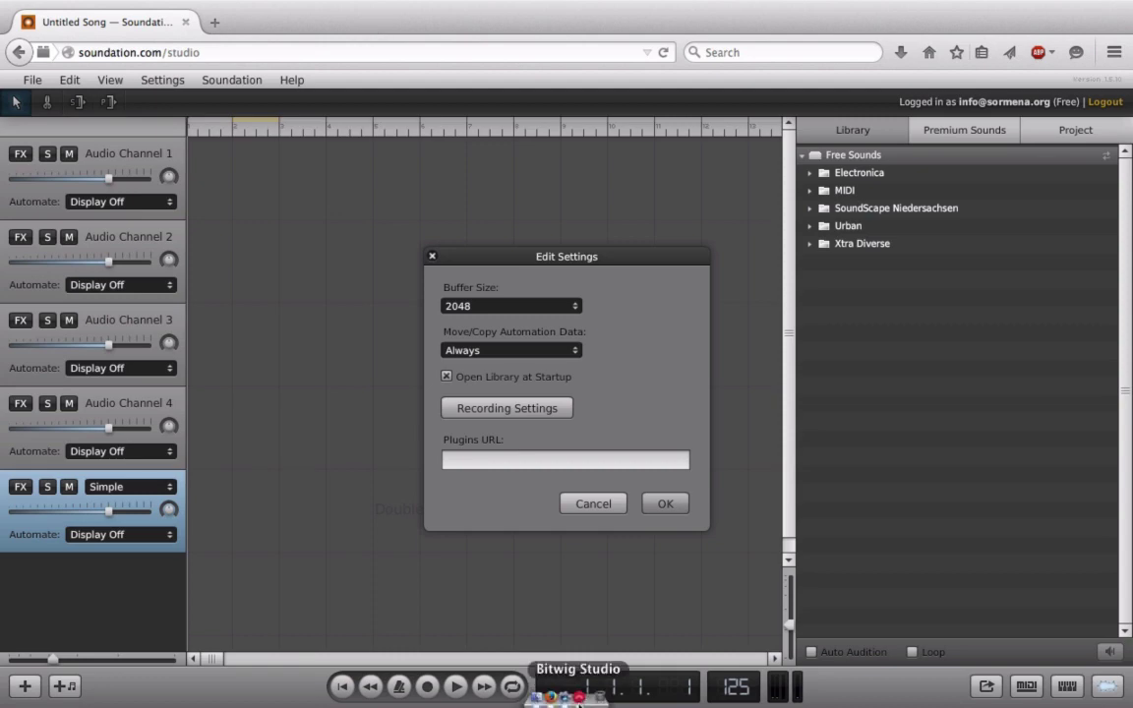
pyautogui.click(579, 694)
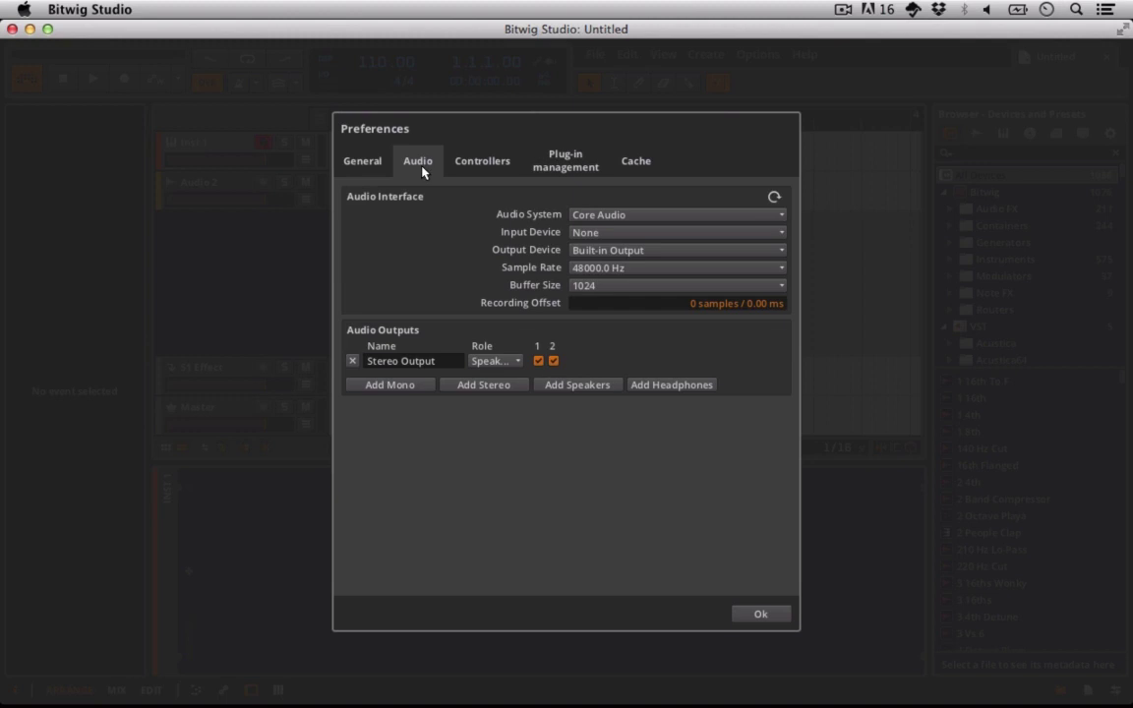
pyautogui.click(612, 215)
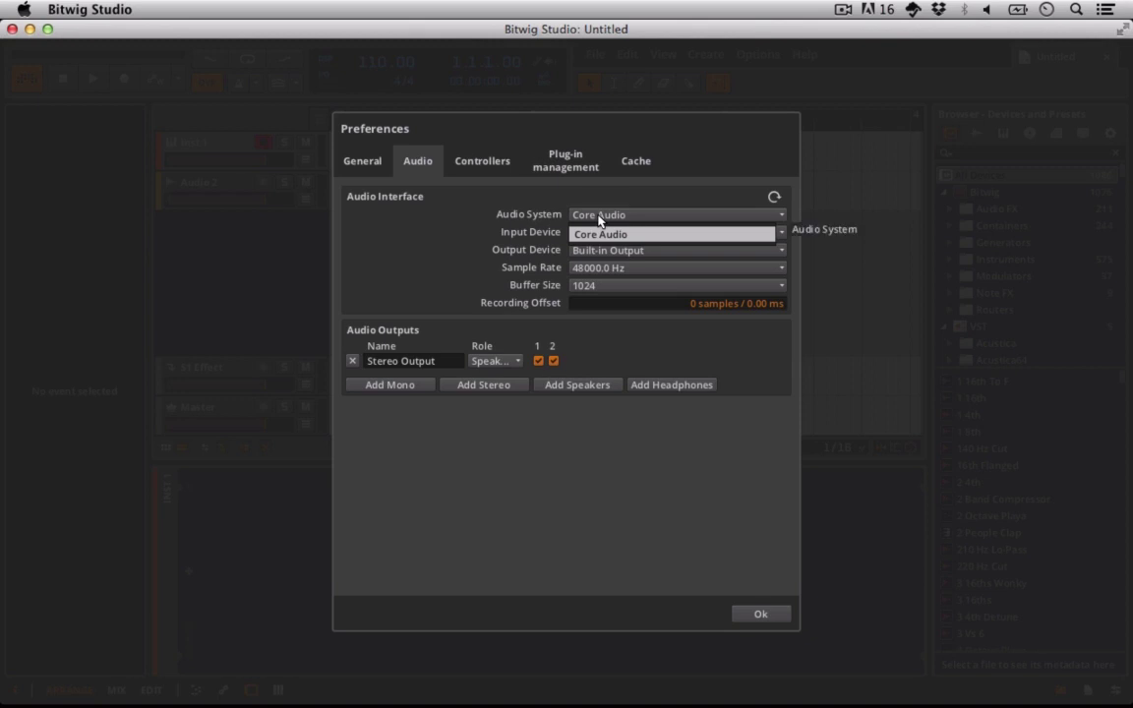
pyautogui.click(595, 219)
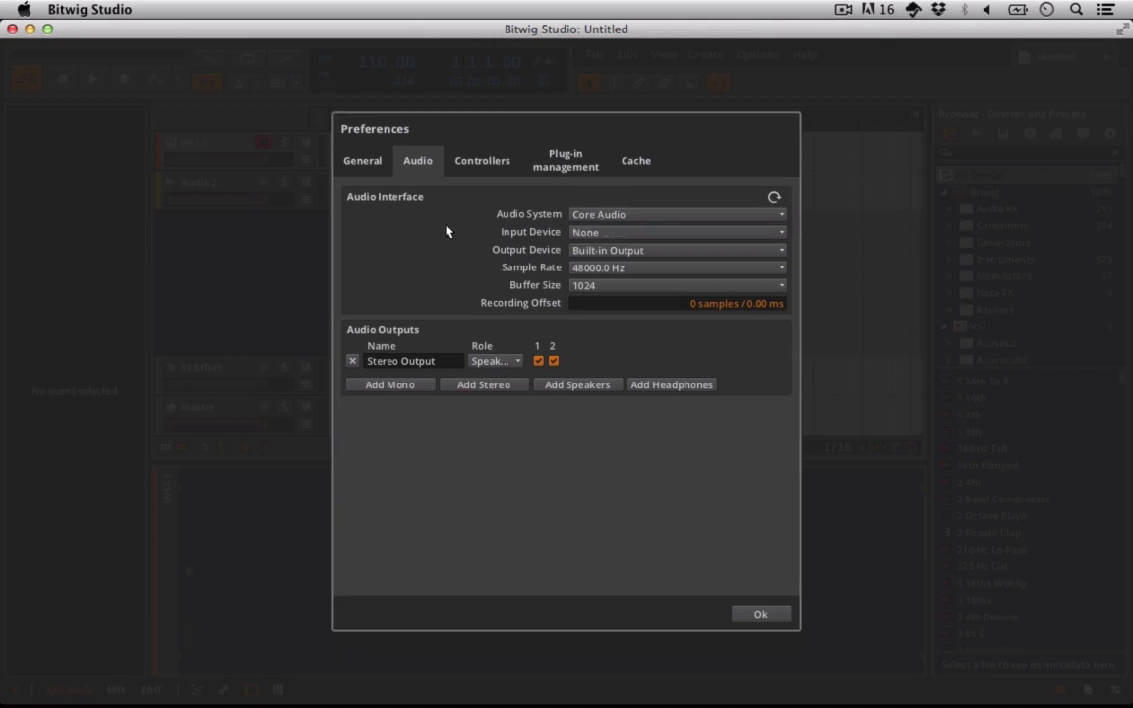
pyautogui.click(604, 268)
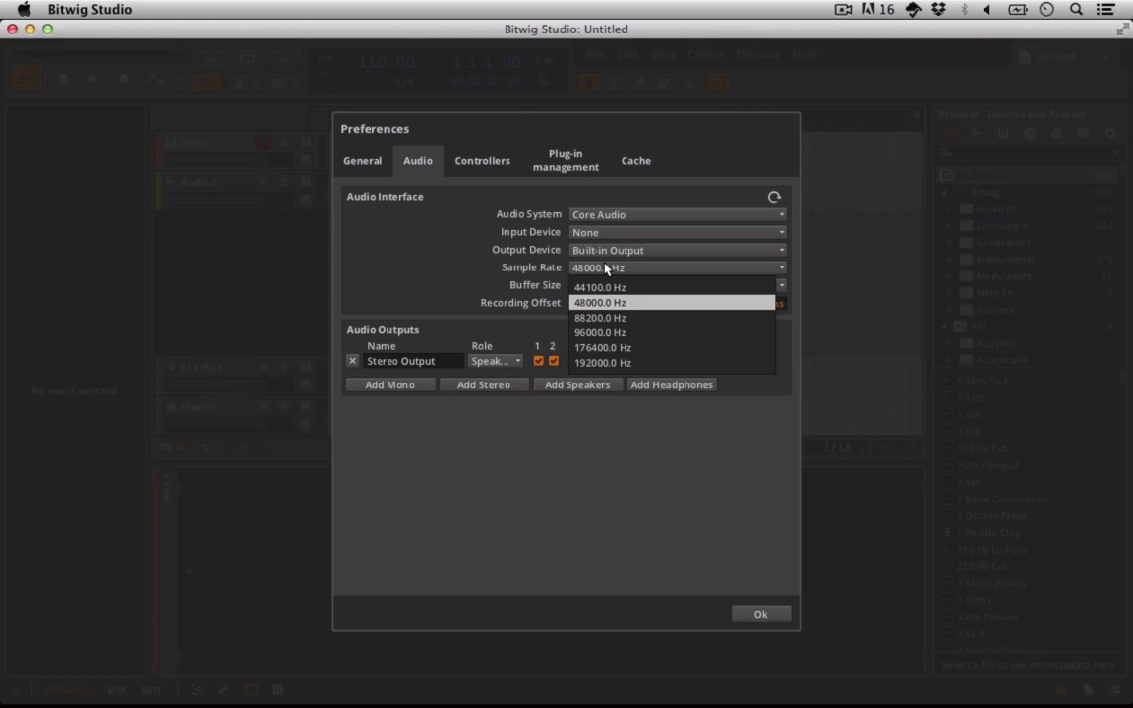
pyautogui.click(605, 268)
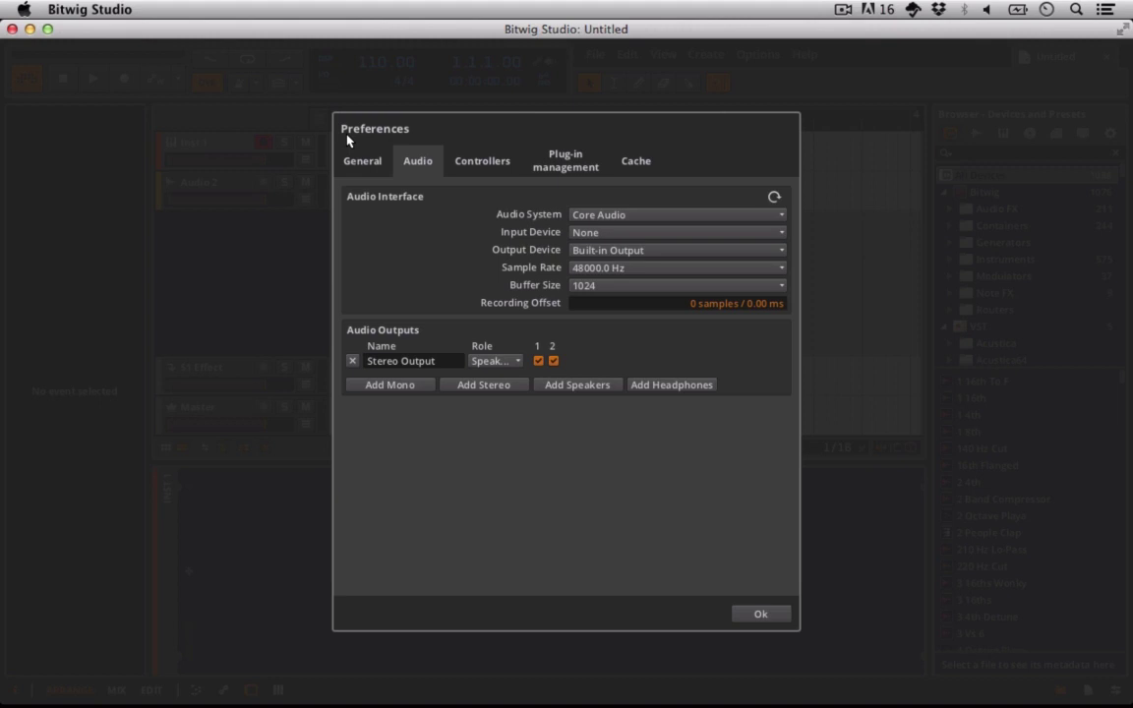
pyautogui.click(590, 234)
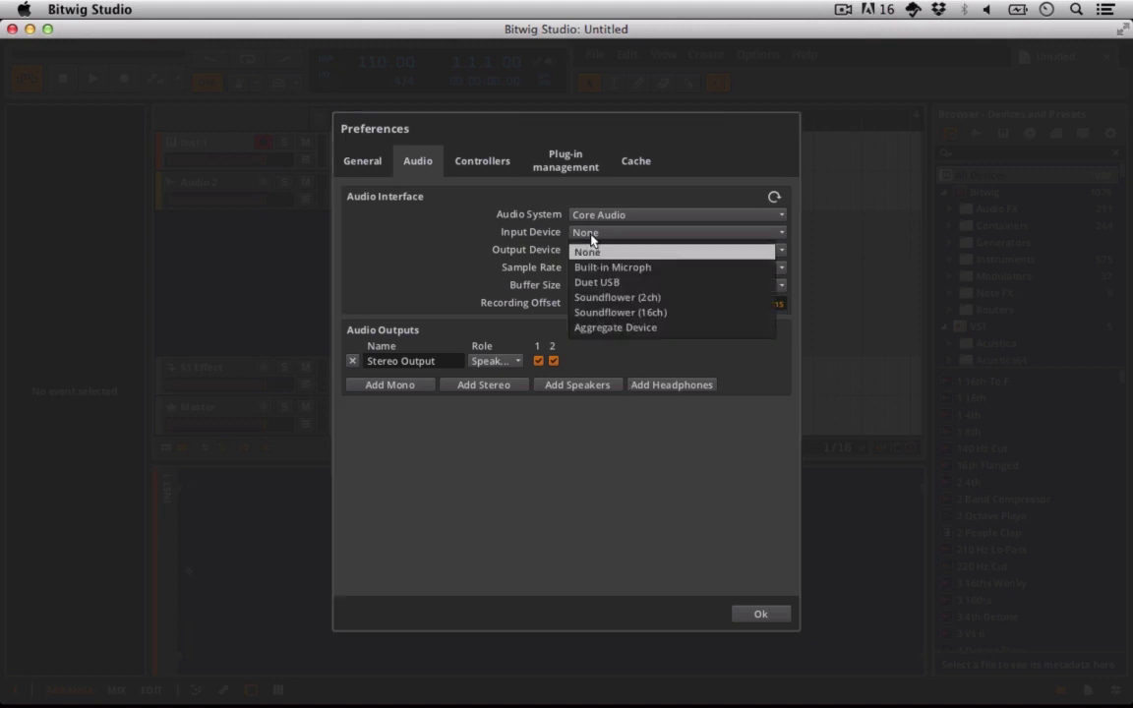
pyautogui.click(591, 239)
pyautogui.click(590, 251)
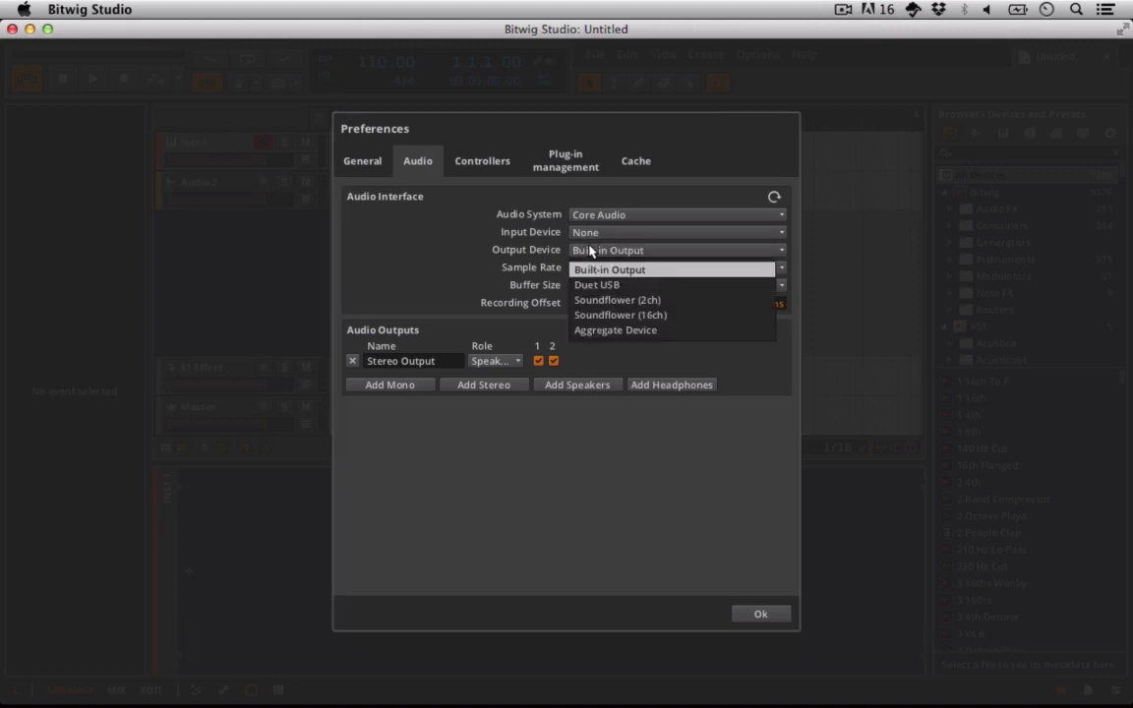
pyautogui.click(590, 251)
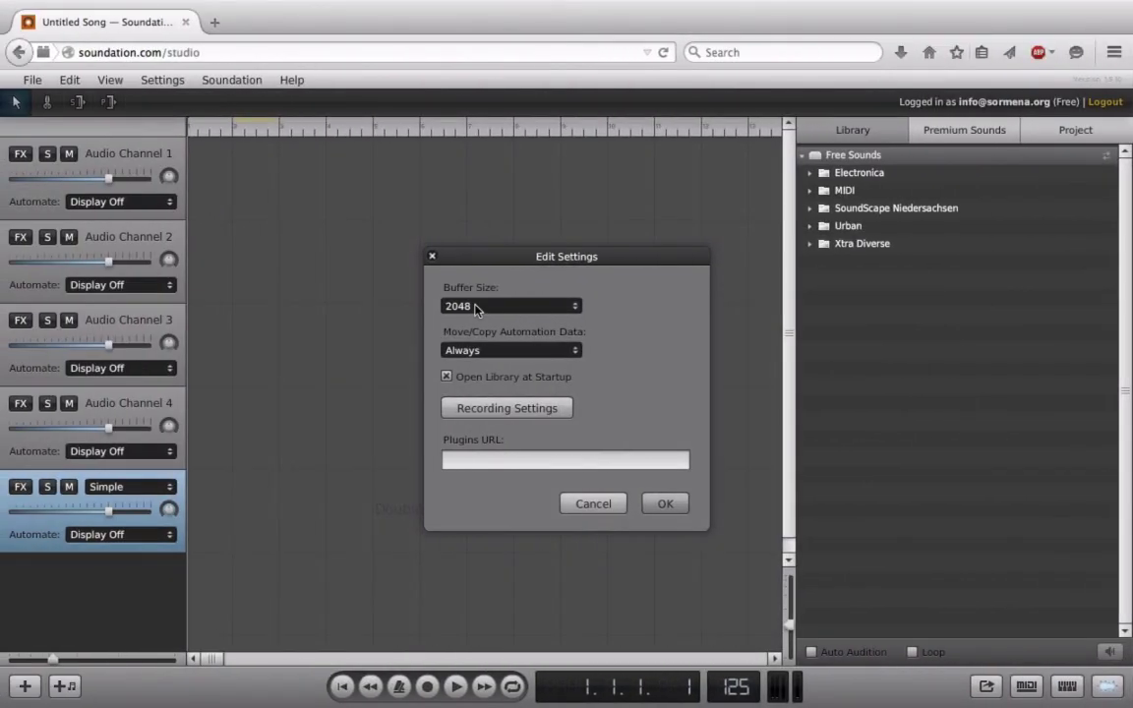
pyautogui.moveTo(590, 704)
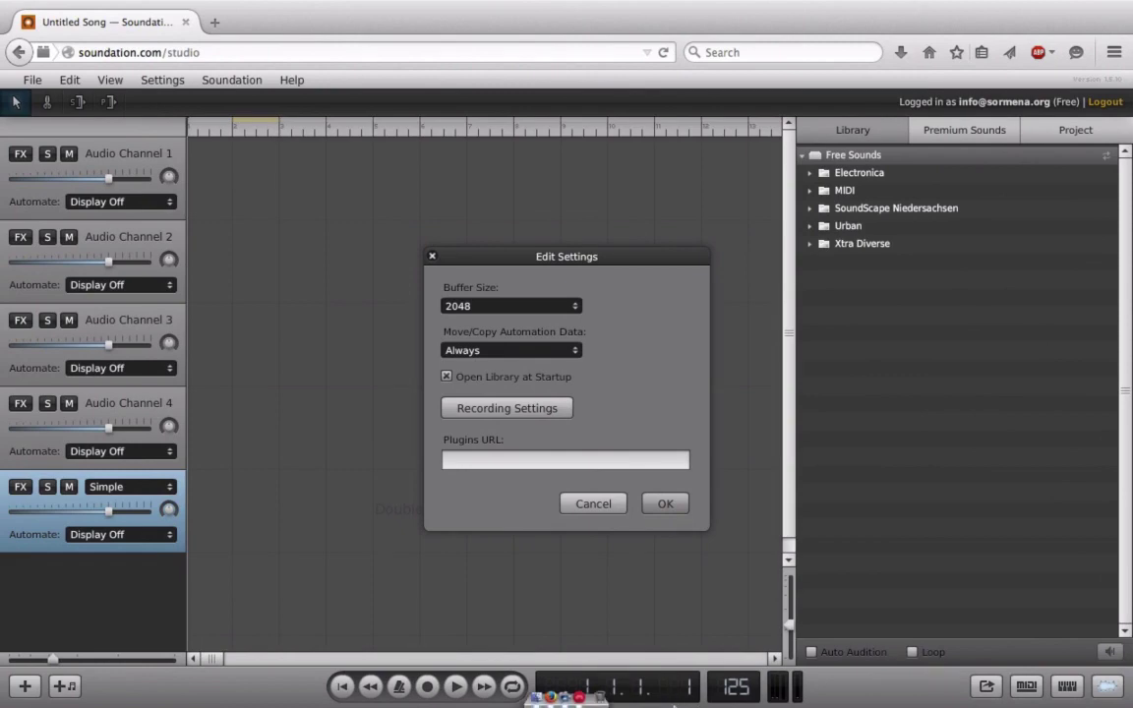
pyautogui.moveTo(21, 8)
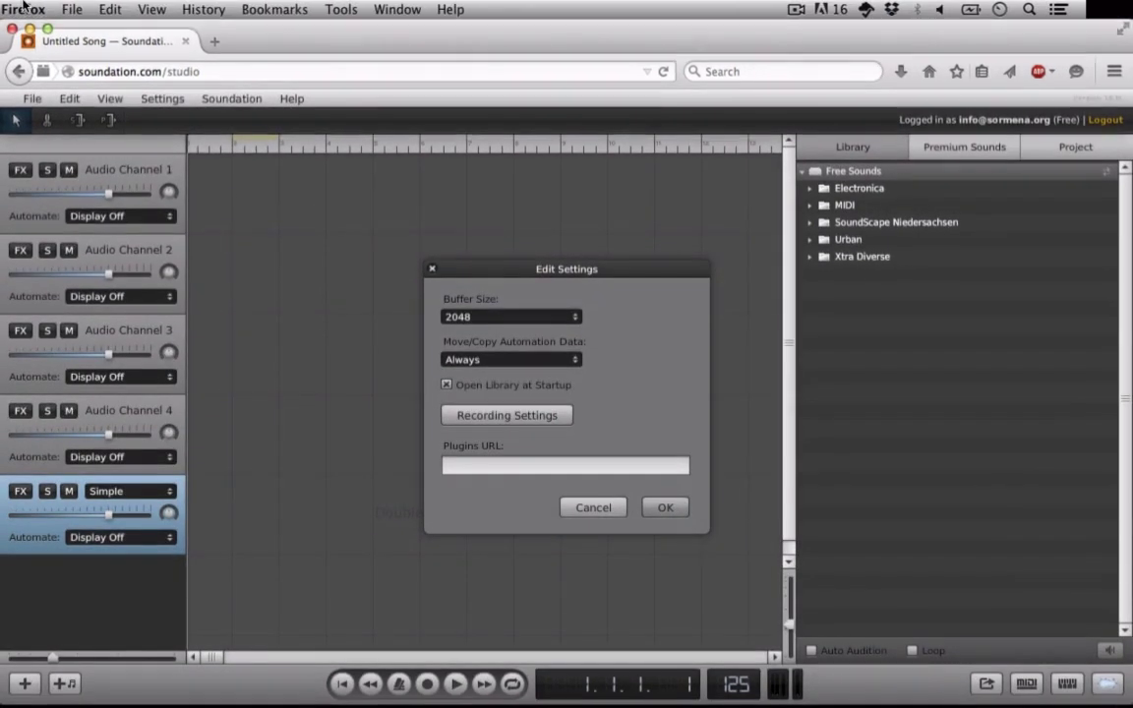
pyautogui.click(21, 8)
pyautogui.click(63, 90)
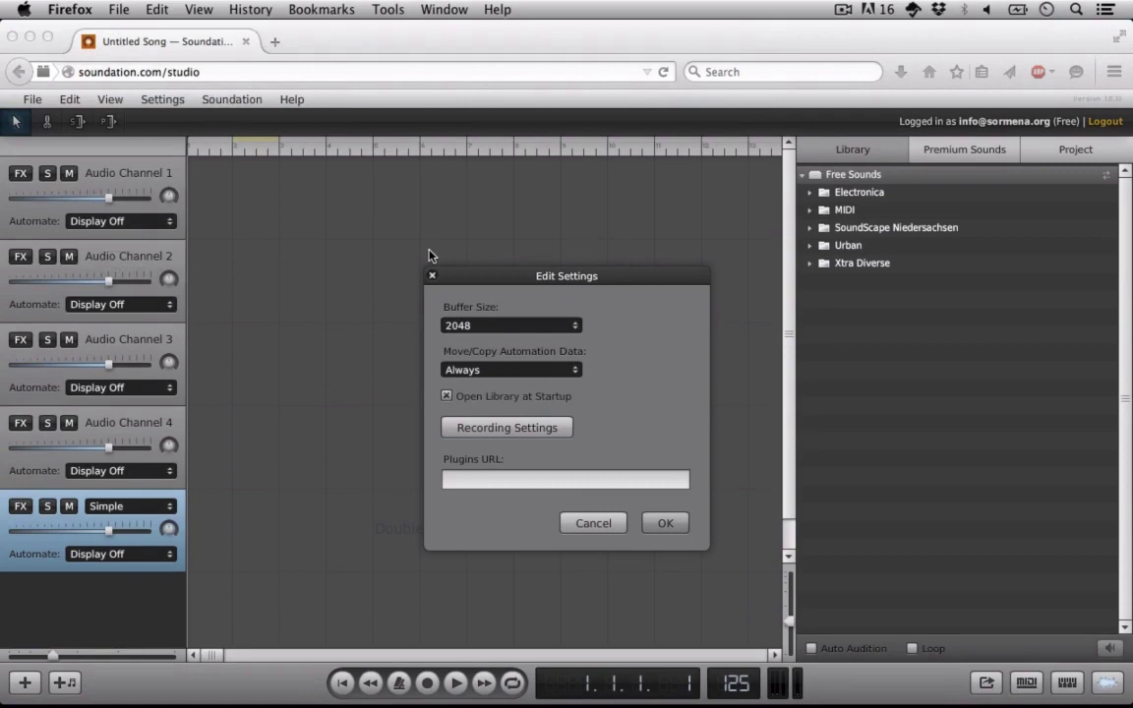
pyautogui.click(664, 202)
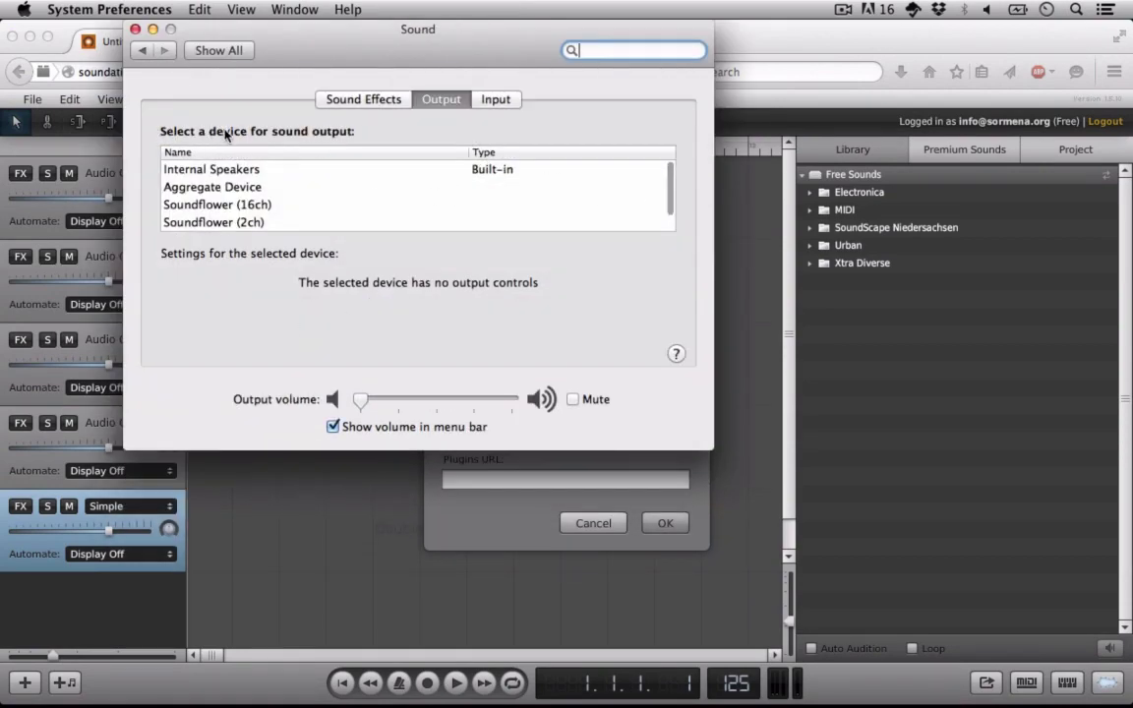
pyautogui.scroll(-2, 325, 175)
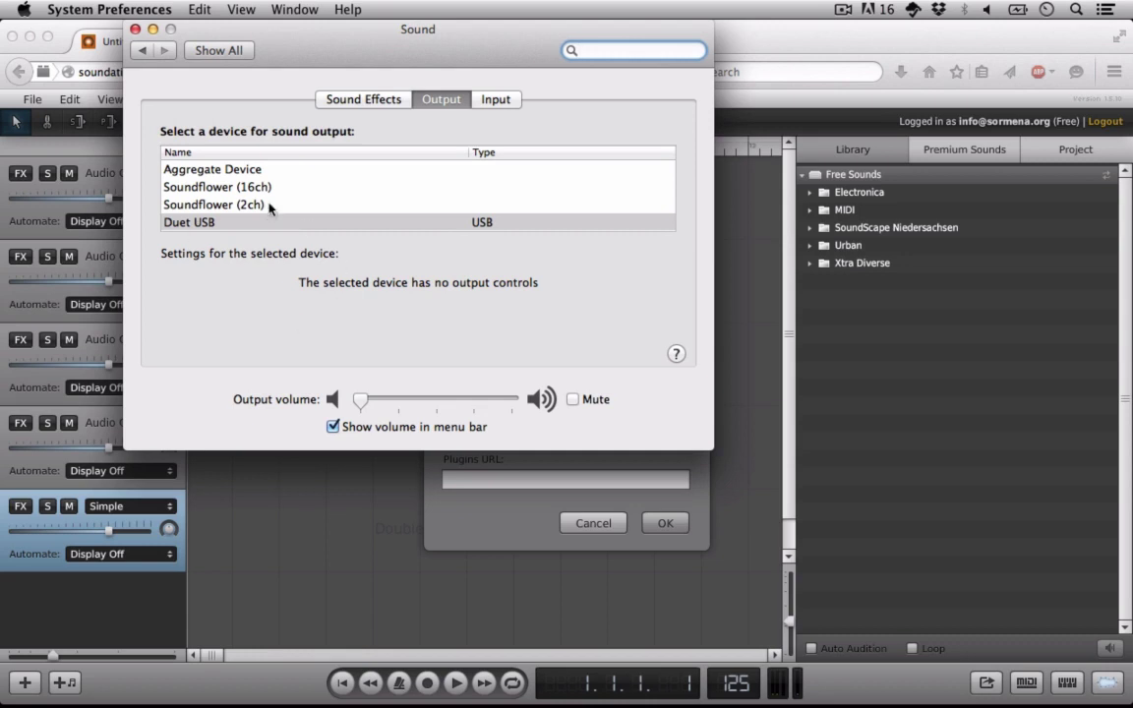
pyautogui.click(135, 29)
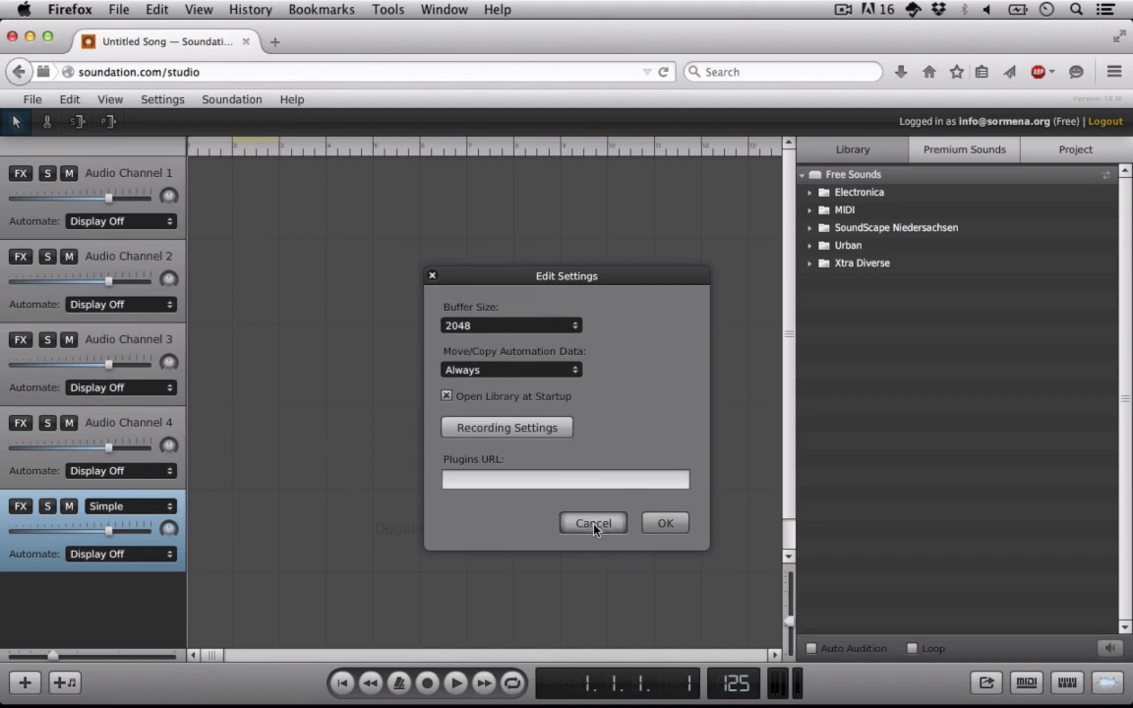
# Cancel settings, select 125 909 Clap.wav under Library > Electronica > 125, then reopen Edit Settings.
pyautogui.click(594, 523)
pyautogui.click(810, 194)
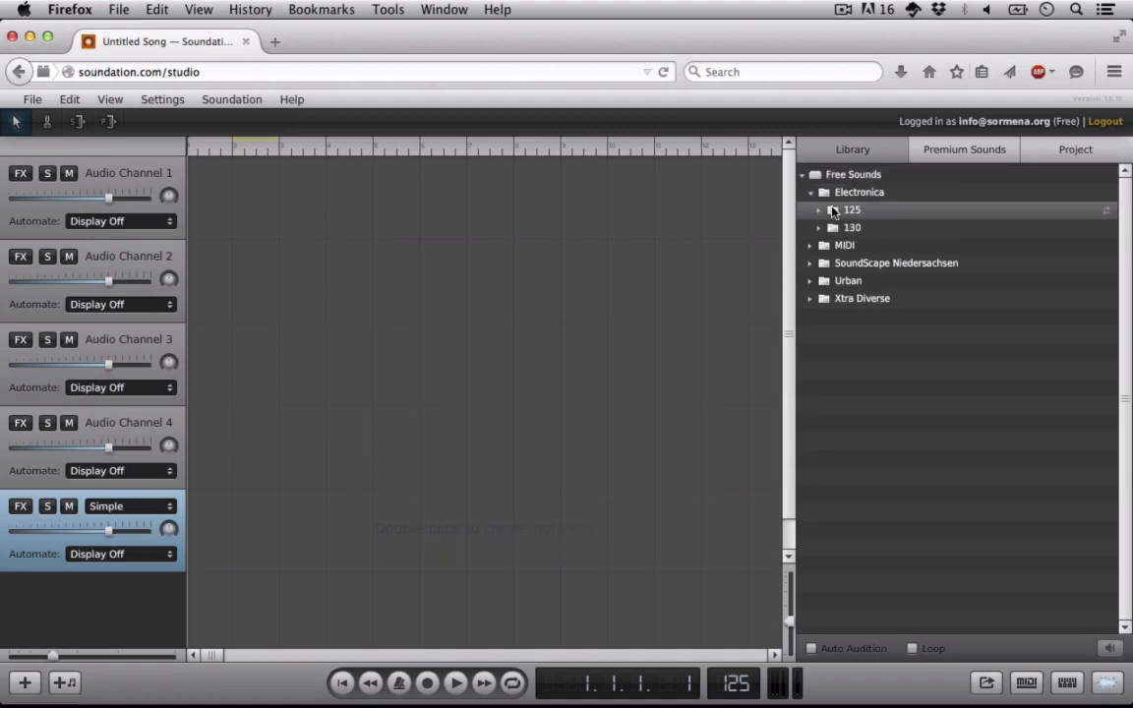
pyautogui.click(822, 210)
pyautogui.click(866, 229)
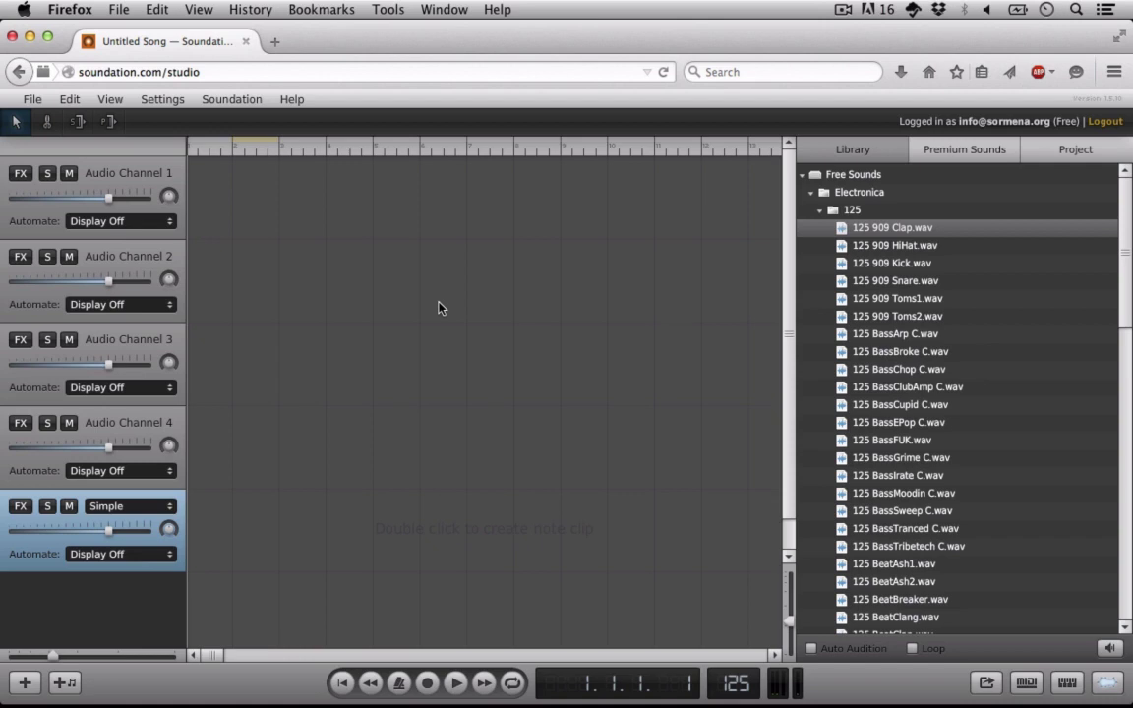
pyautogui.click(160, 99)
pyautogui.click(159, 122)
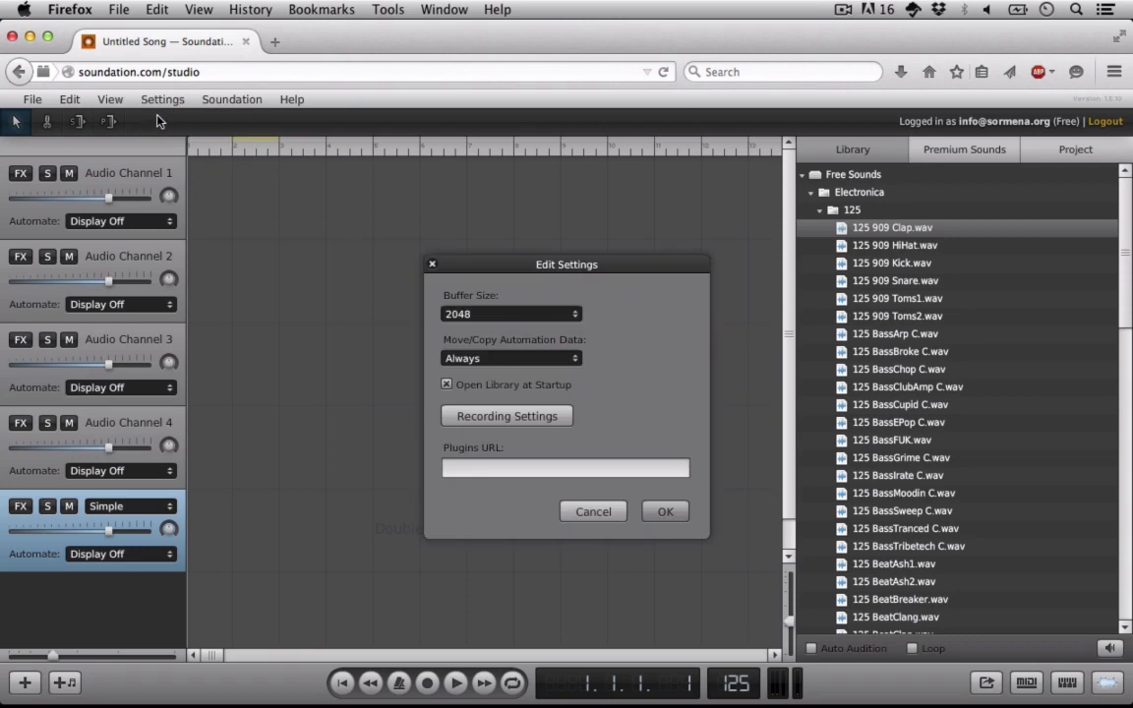
# Keep Built-in Microphone as the recording input, raise its record volume, and confirm the settings.
pyautogui.click(537, 417)
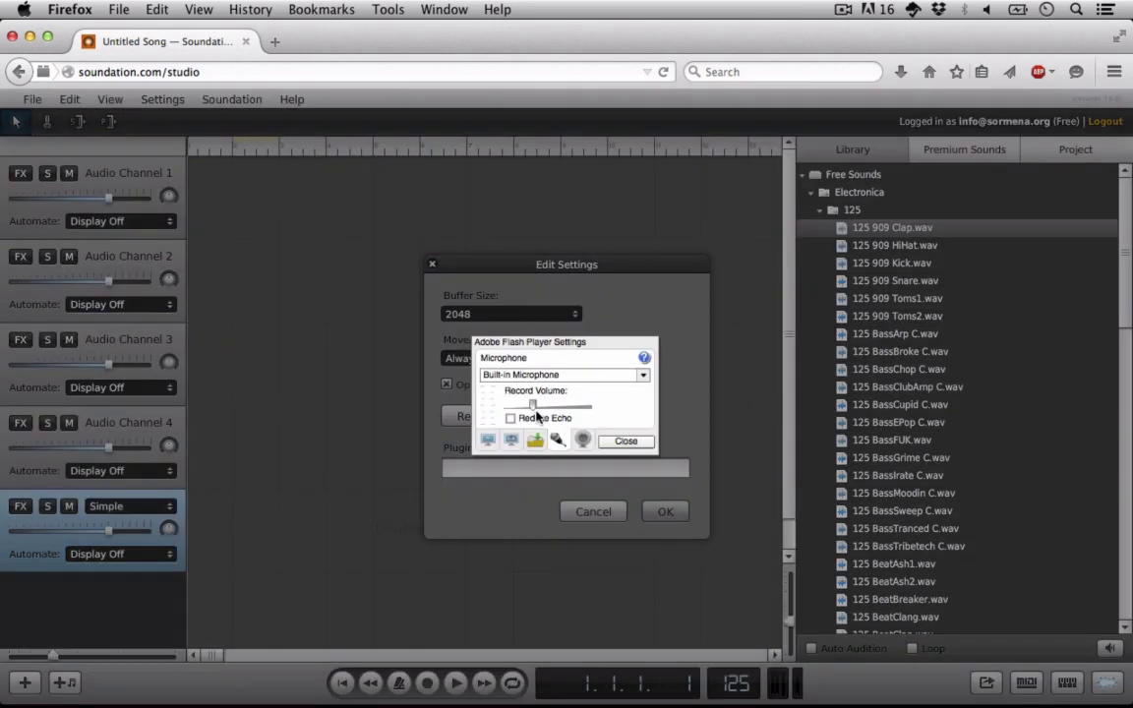
pyautogui.click(495, 378)
pyautogui.click(496, 377)
pyautogui.moveTo(532, 404); pyautogui.dragTo(576, 405)
pyautogui.click(630, 441)
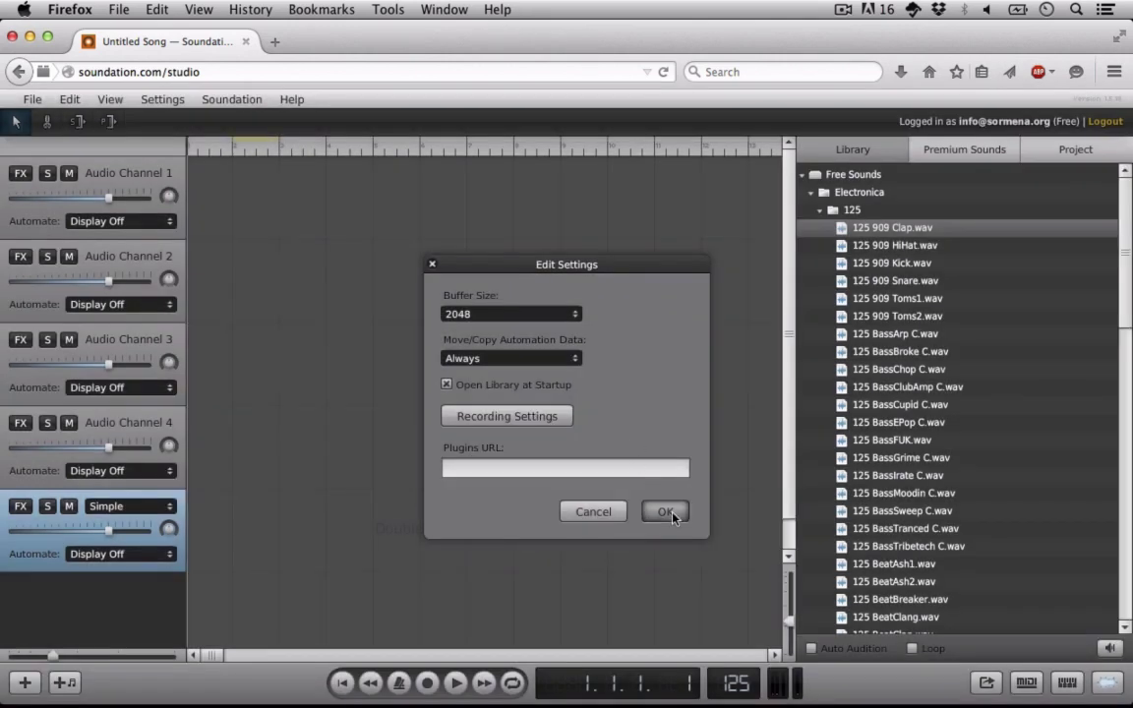
pyautogui.click(665, 513)
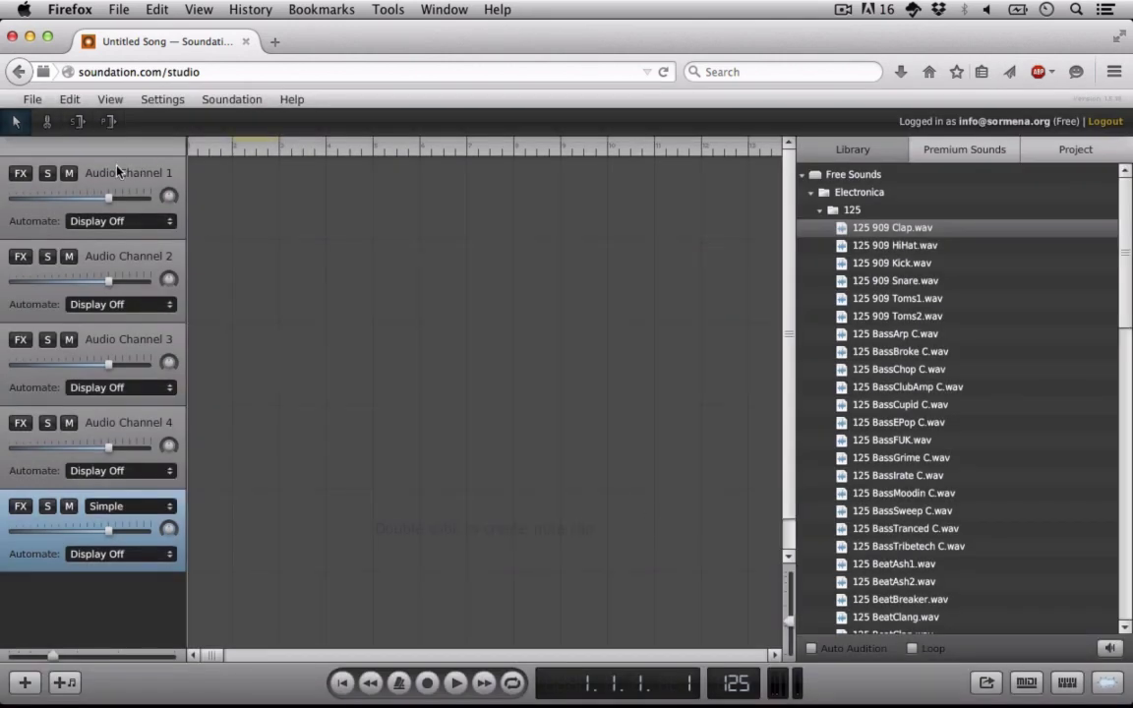
pyautogui.click(116, 171)
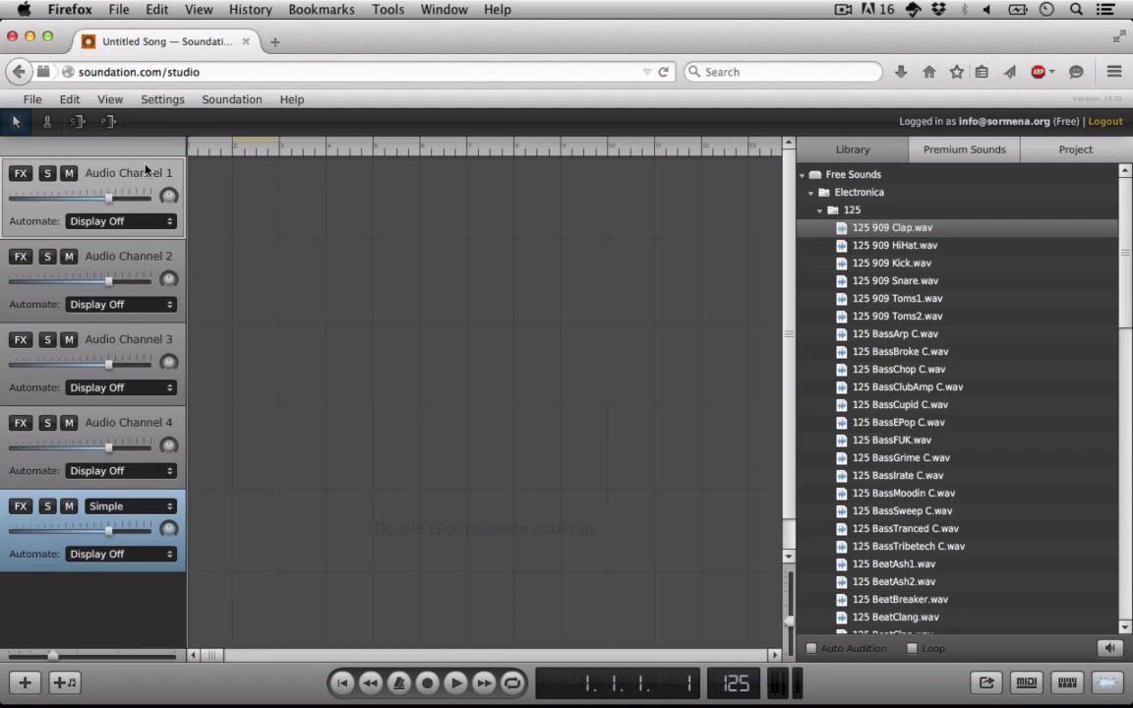
pyautogui.click(429, 683)
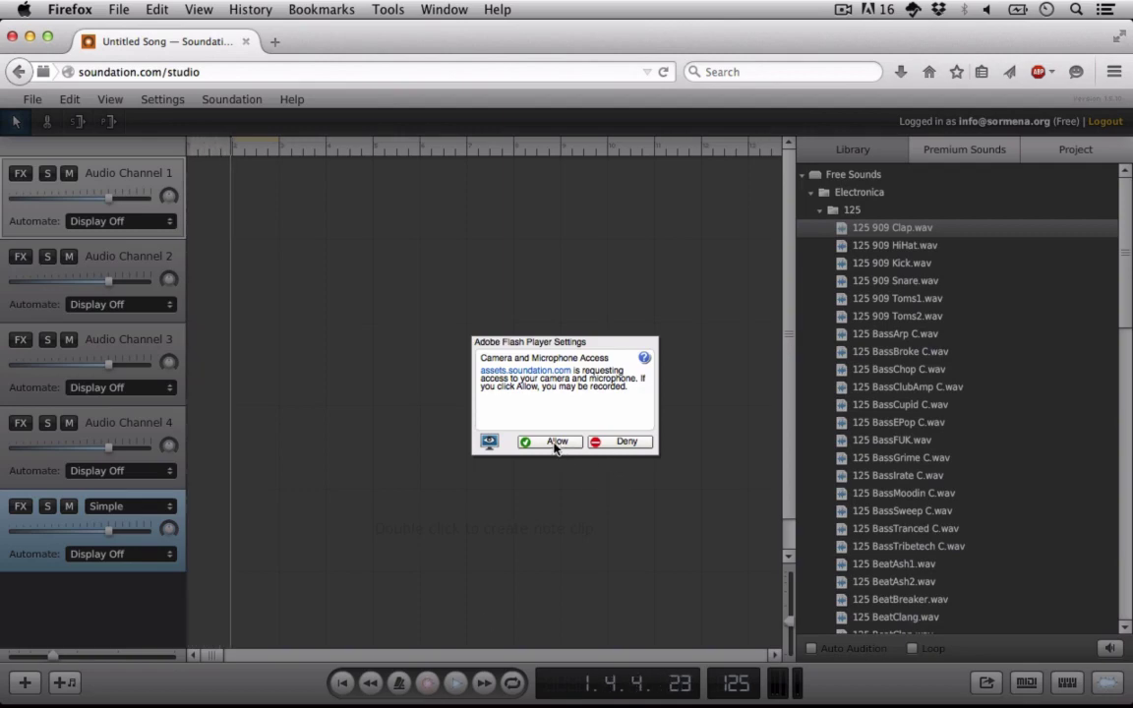
pyautogui.click(555, 442)
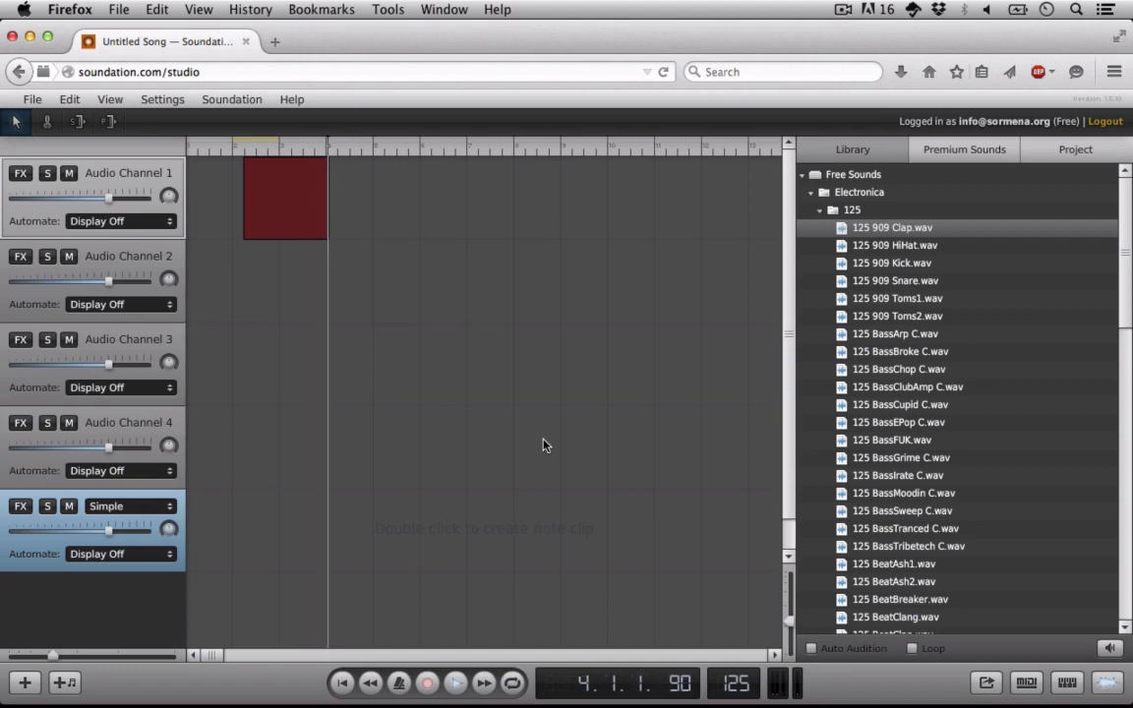
pyautogui.click(429, 683)
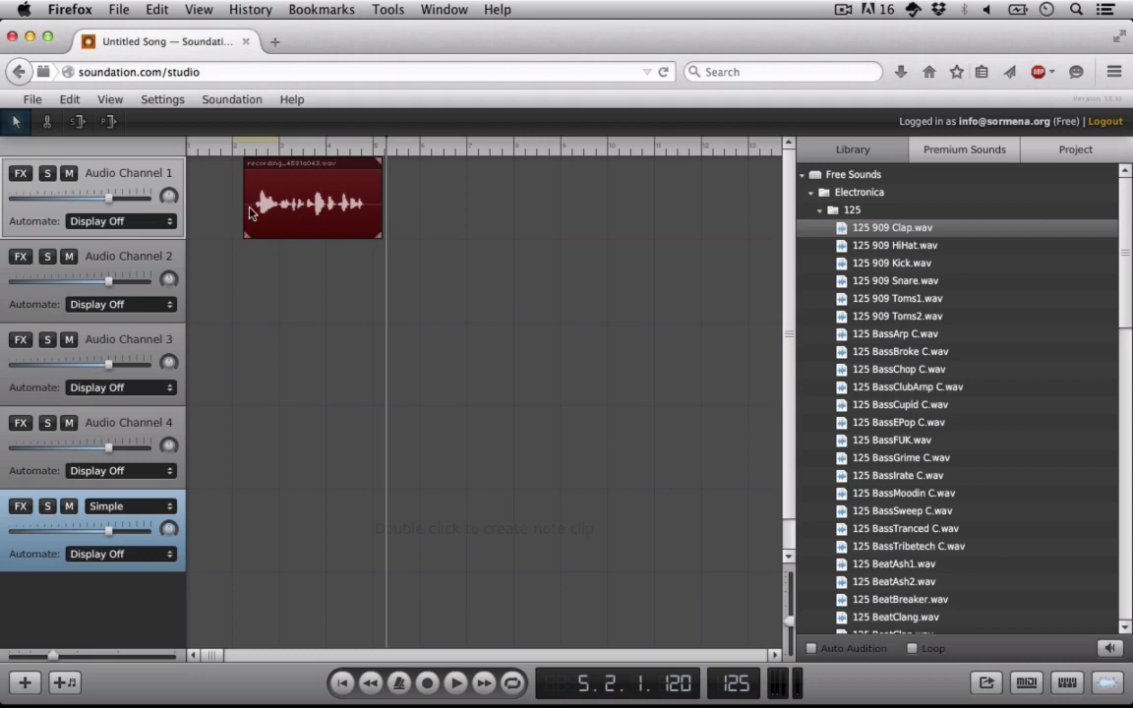
pyautogui.click(253, 153)
pyautogui.click(236, 147)
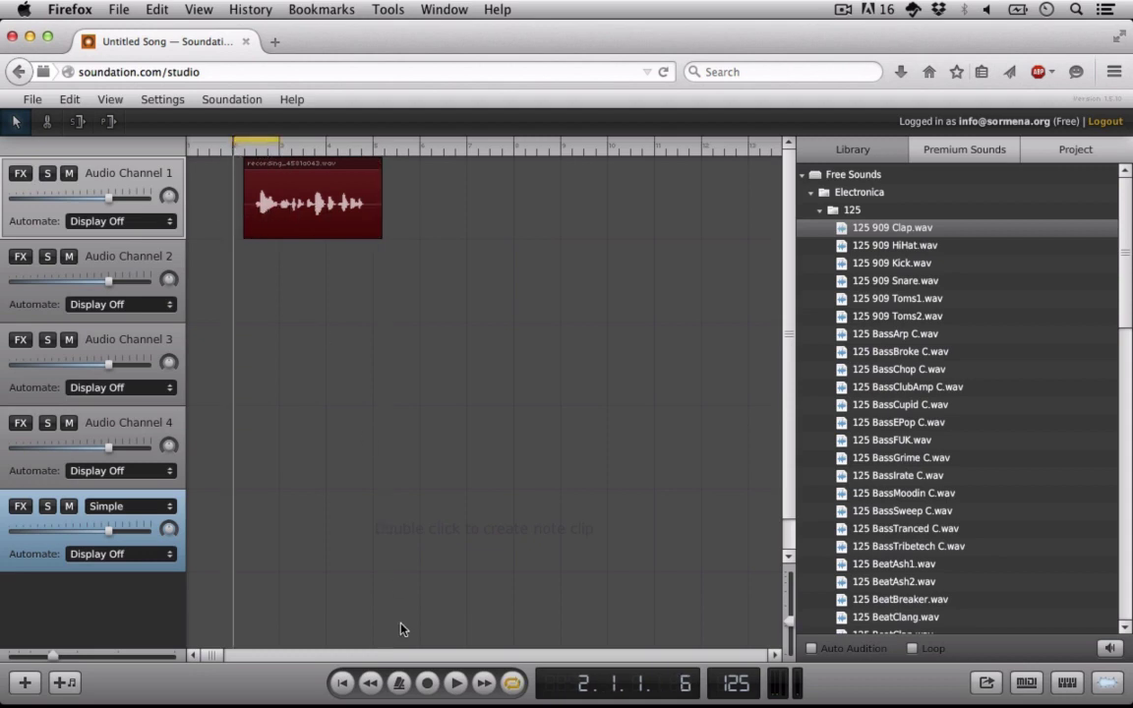
pyautogui.click(511, 683)
pyautogui.click(456, 683)
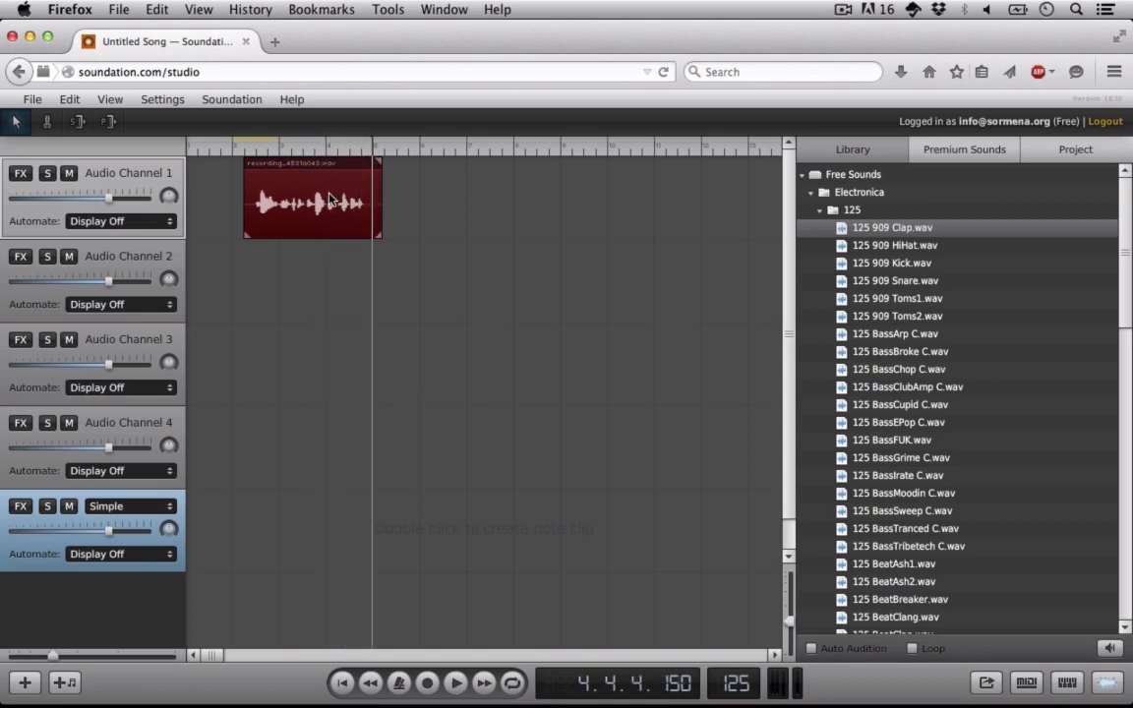
pyautogui.click(296, 173)
pyautogui.press('Delete')
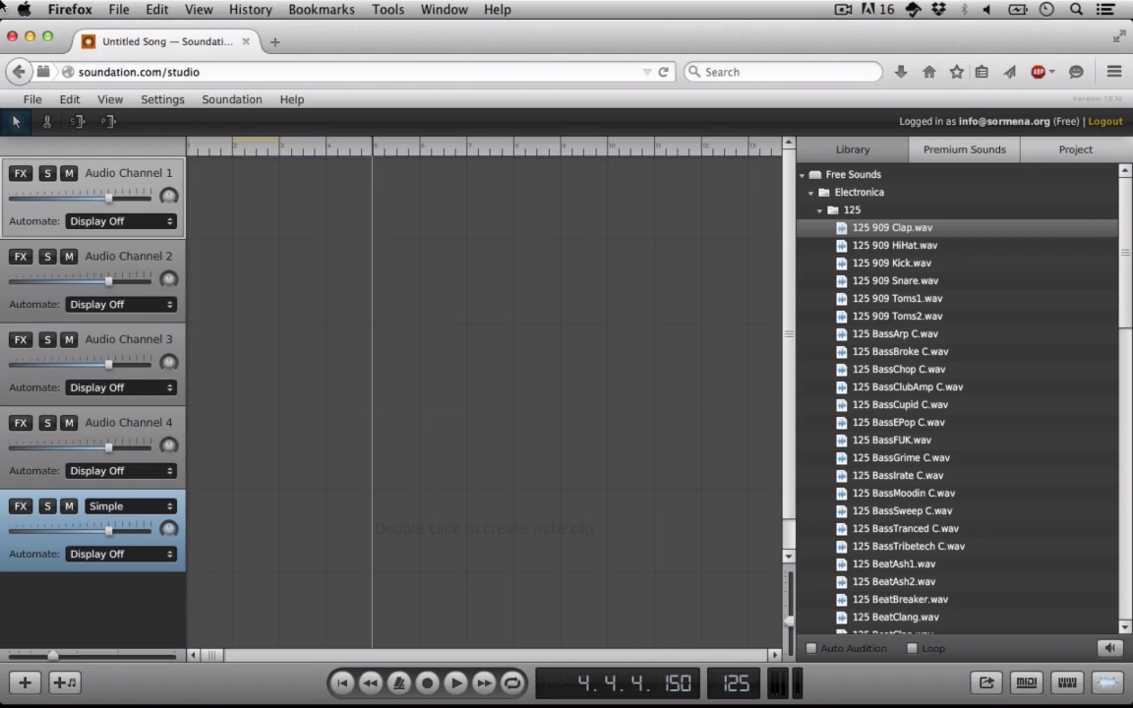
# Select Internal microphone as the Mac's sound input, raise its input volume near maximum, and close System Preferences.
pyautogui.click(23, 9)
pyautogui.moveTo(46, 123)
pyautogui.click(43, 91)
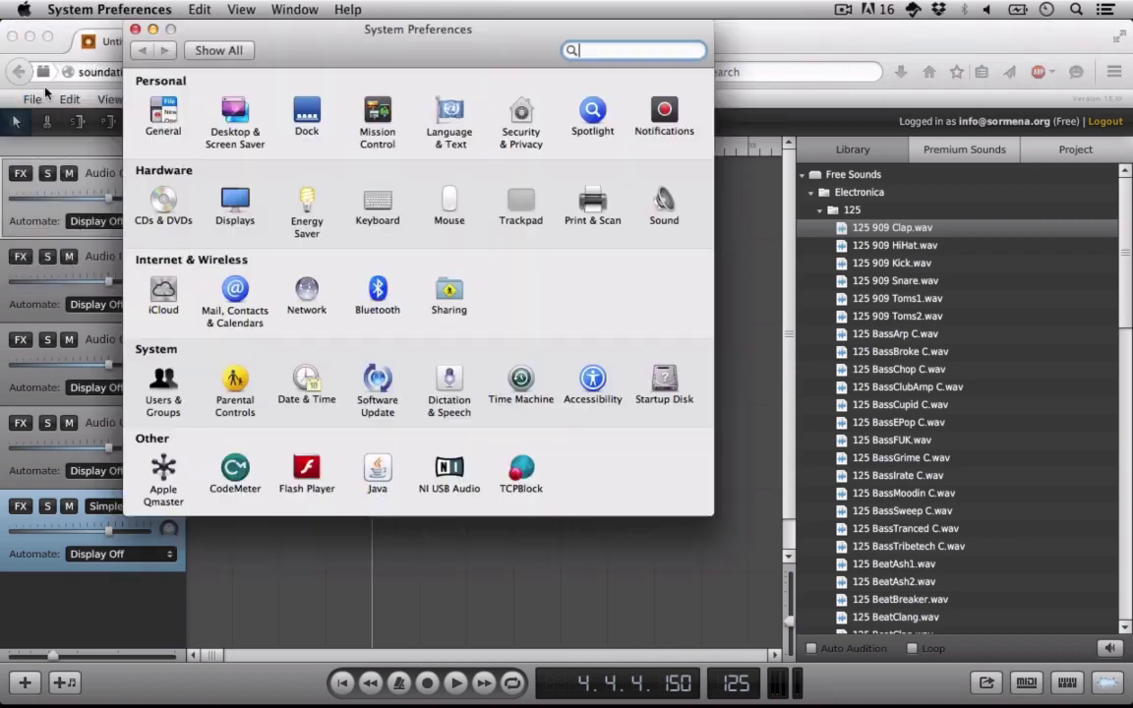
pyautogui.click(663, 201)
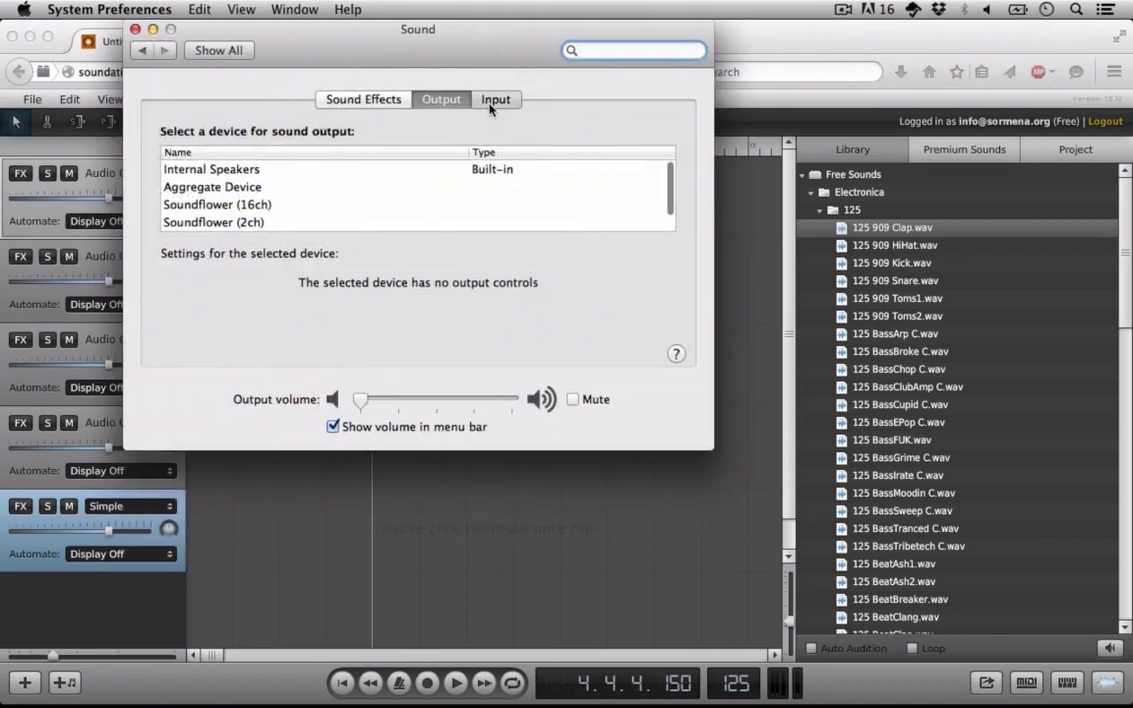
pyautogui.click(495, 98)
pyautogui.scroll(-2, 321, 220)
pyautogui.scroll(2, 321, 218)
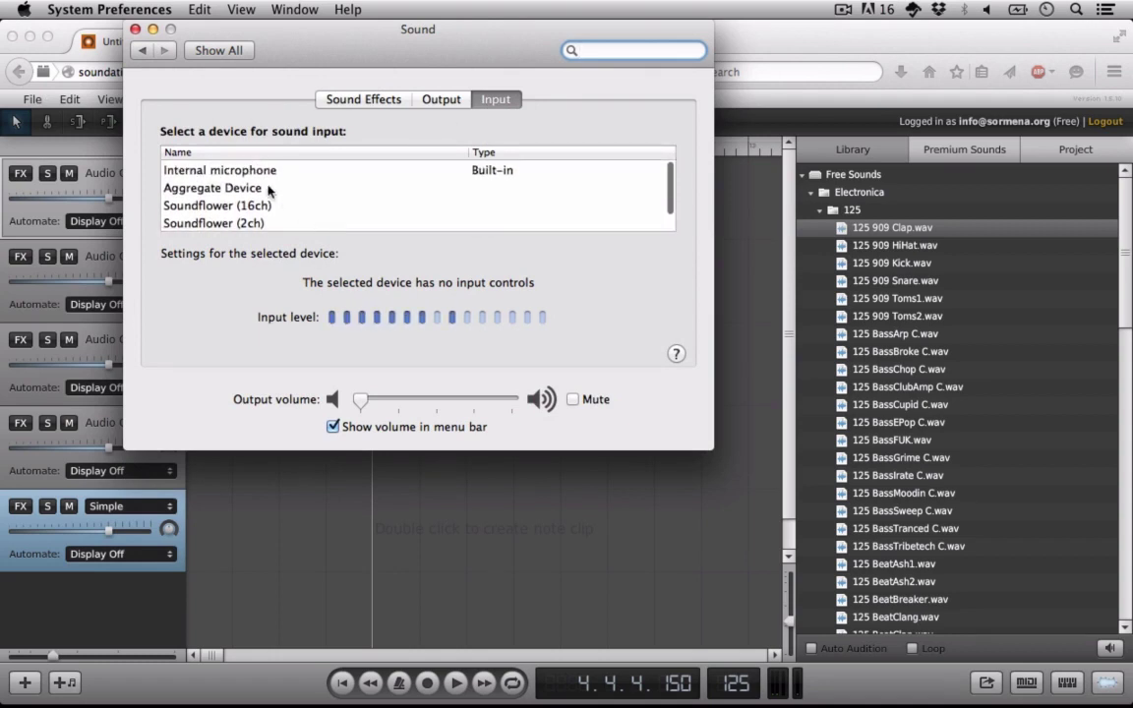
pyautogui.click(246, 171)
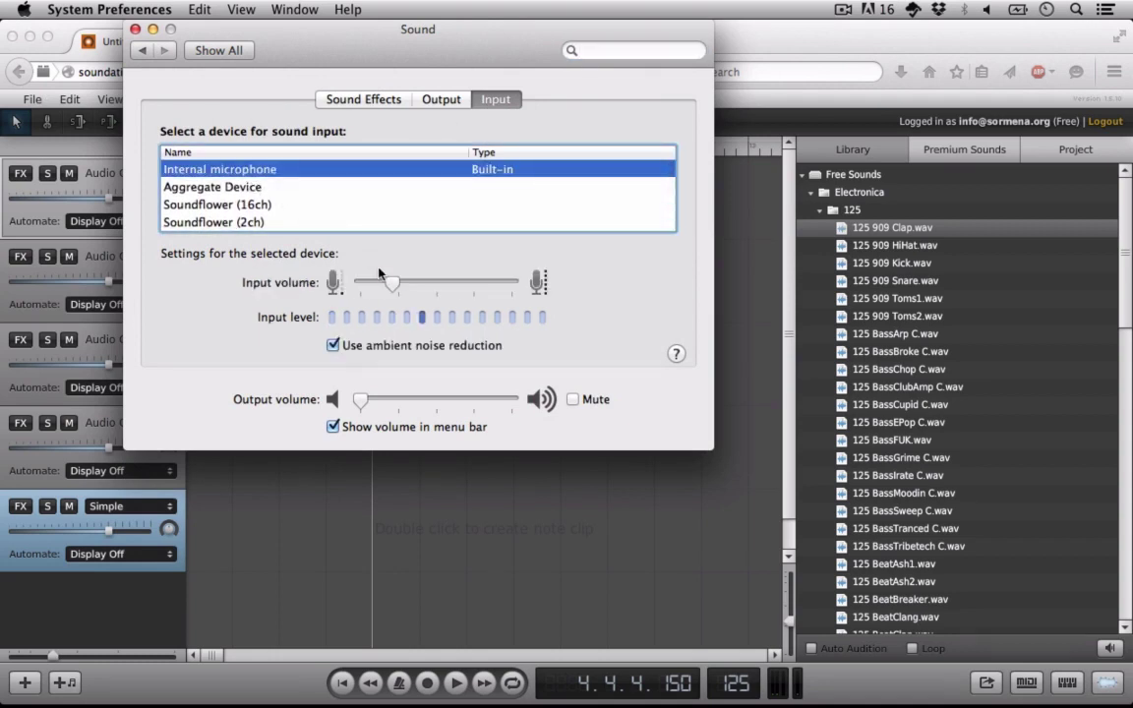
pyautogui.moveTo(391, 282); pyautogui.dragTo(497, 285)
pyautogui.click(135, 28)
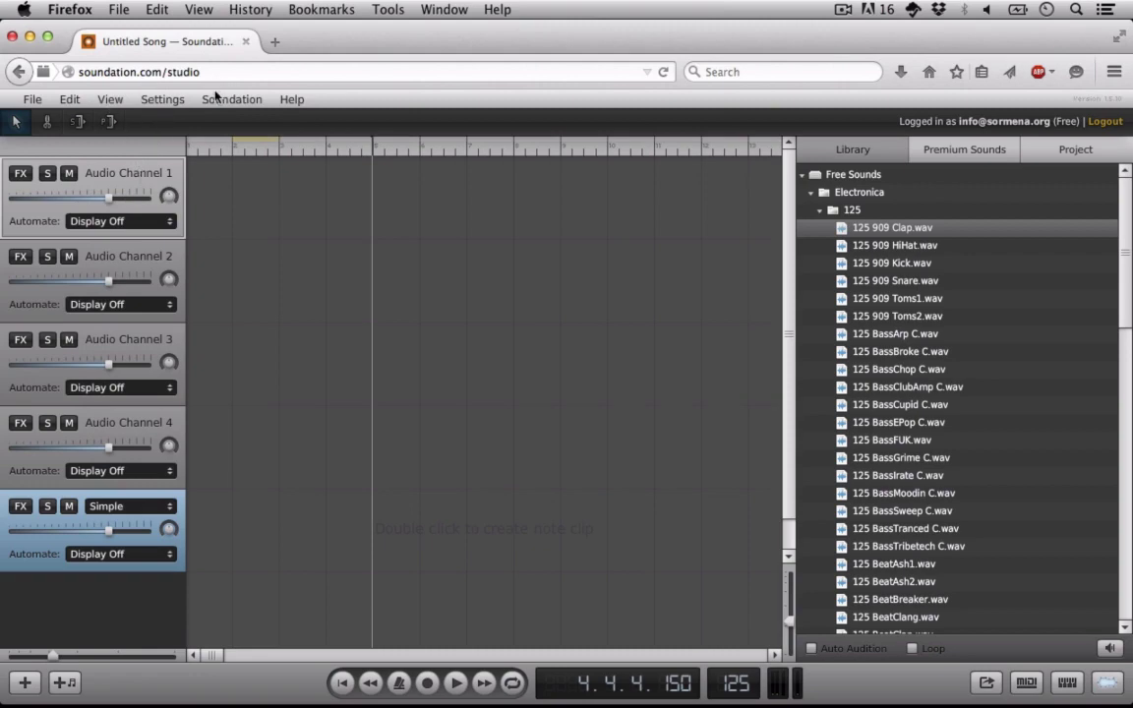
# Lower the Built-in Microphone record volume to about halfway and confirm the studio settings.
pyautogui.click(159, 99)
pyautogui.click(177, 129)
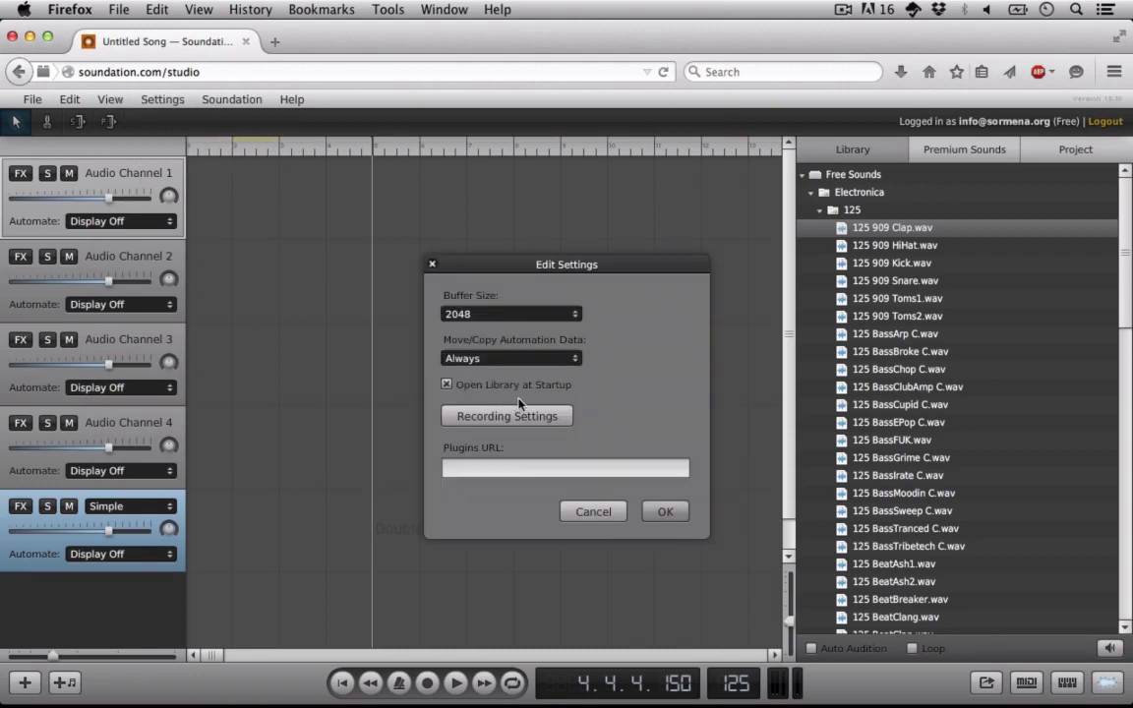
pyautogui.click(515, 415)
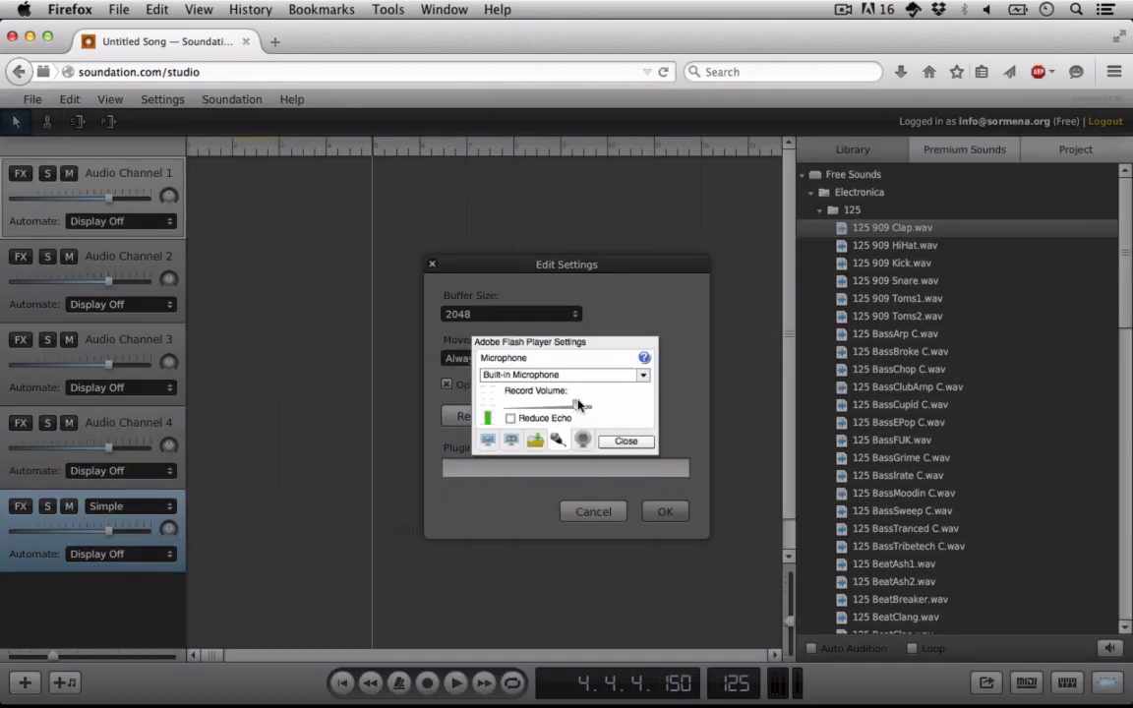
pyautogui.moveTo(578, 406); pyautogui.dragTo(533, 414)
pyautogui.click(644, 442)
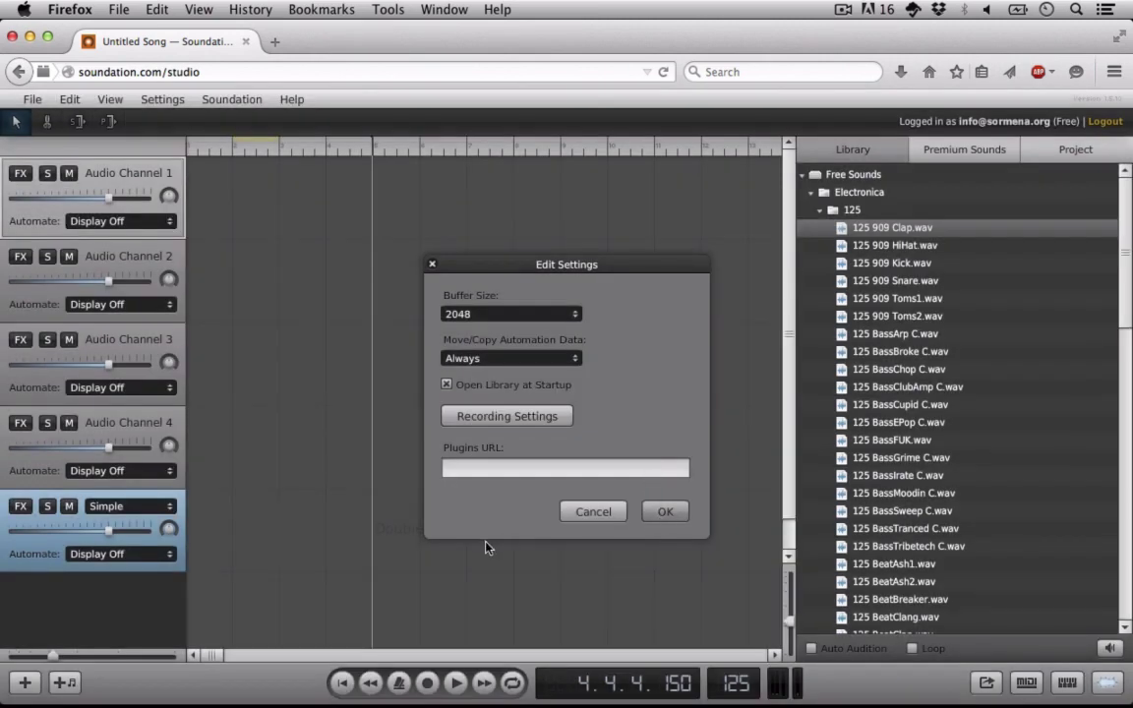
pyautogui.click(669, 511)
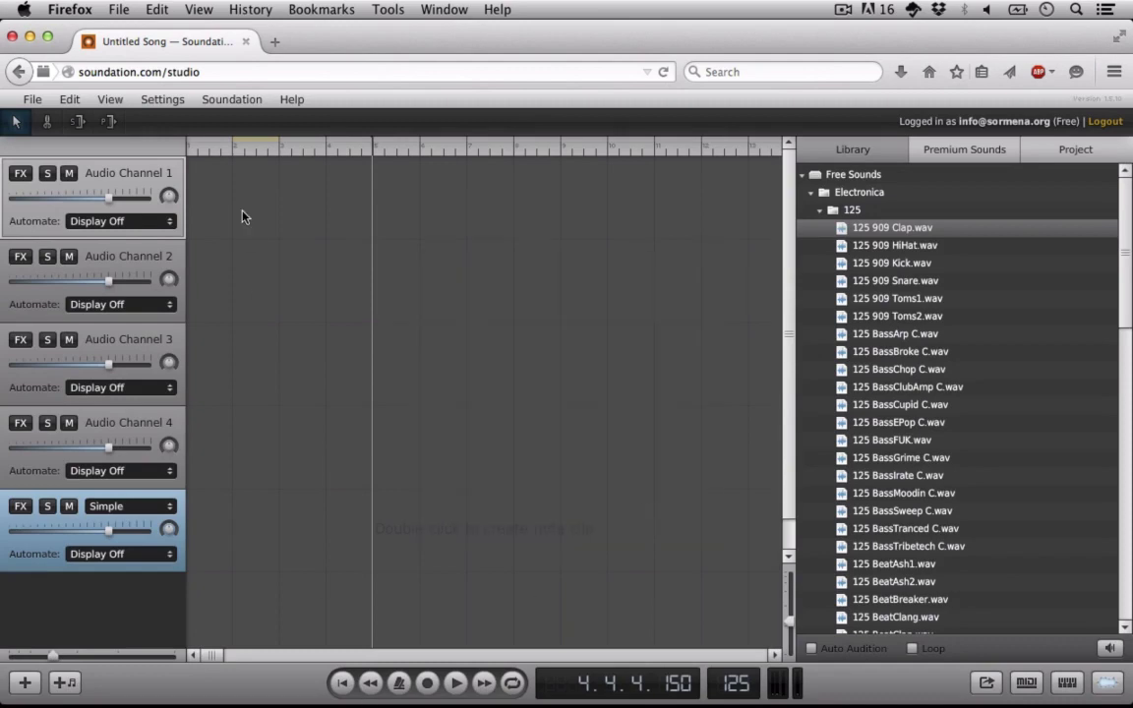
# Record a microphone take on Audio Channel 1 and turn that channel's volume down.
pyautogui.click(427, 683)
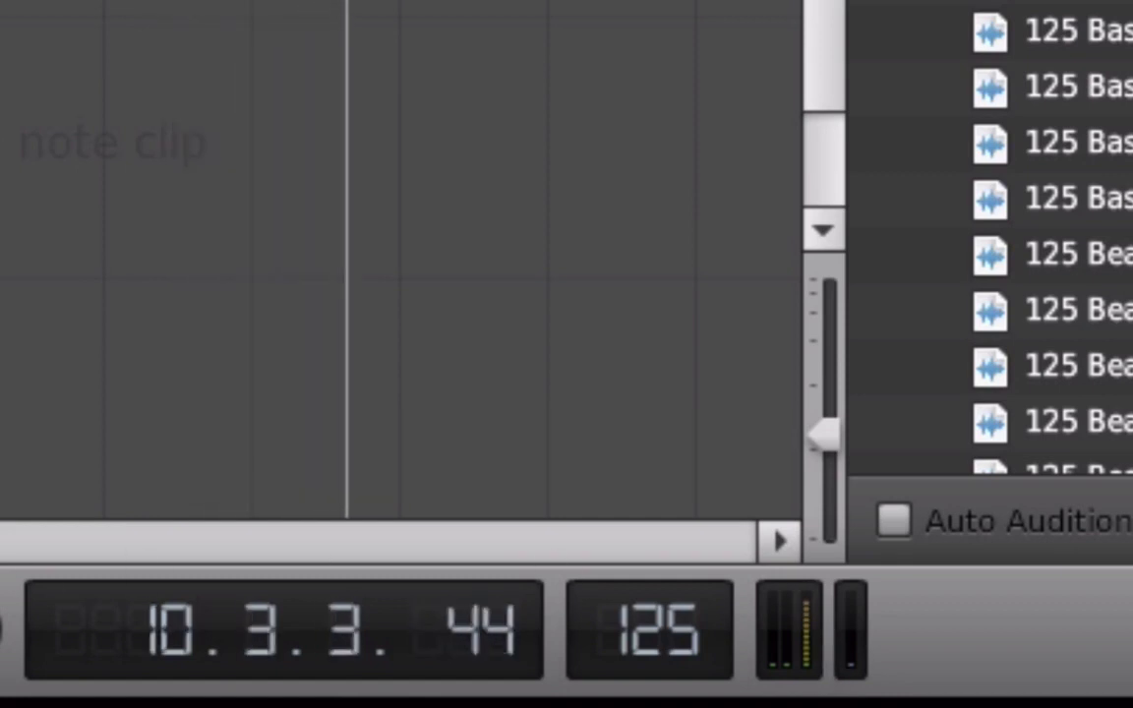
pyautogui.press('space')
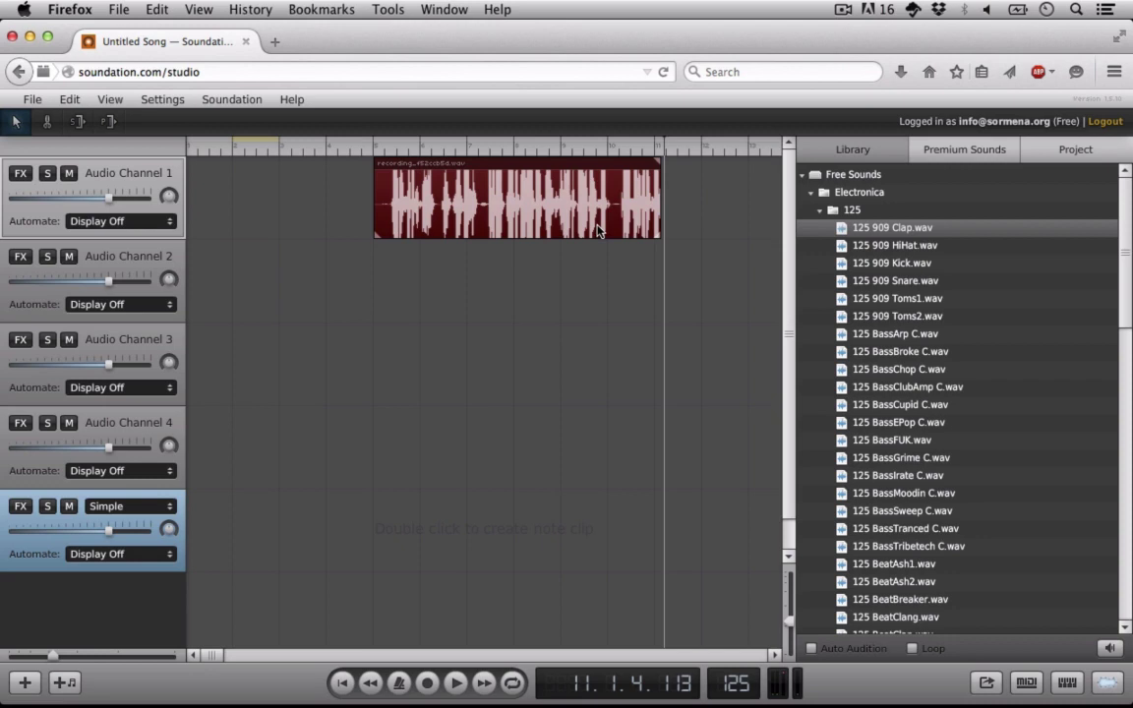
pyautogui.moveTo(110, 201); pyautogui.dragTo(69, 204)
# Play the take back from bar 4, lowering Audio Channel 1's volume further, then stop.
pyautogui.click(339, 146)
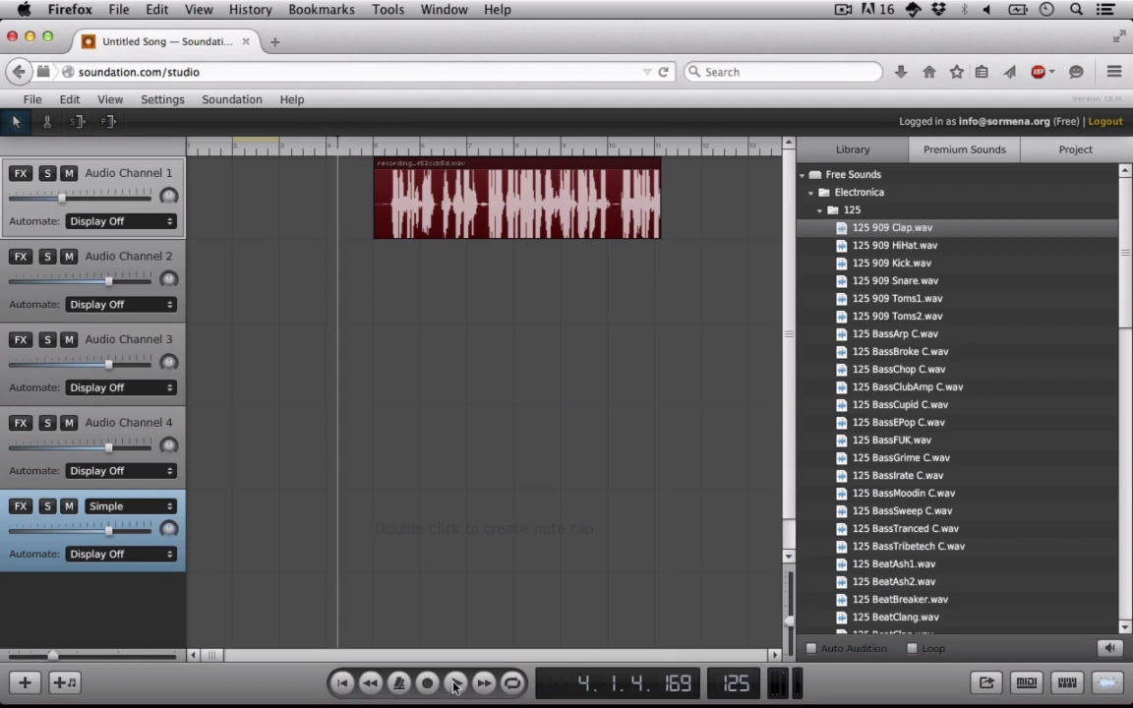
pyautogui.press('space')
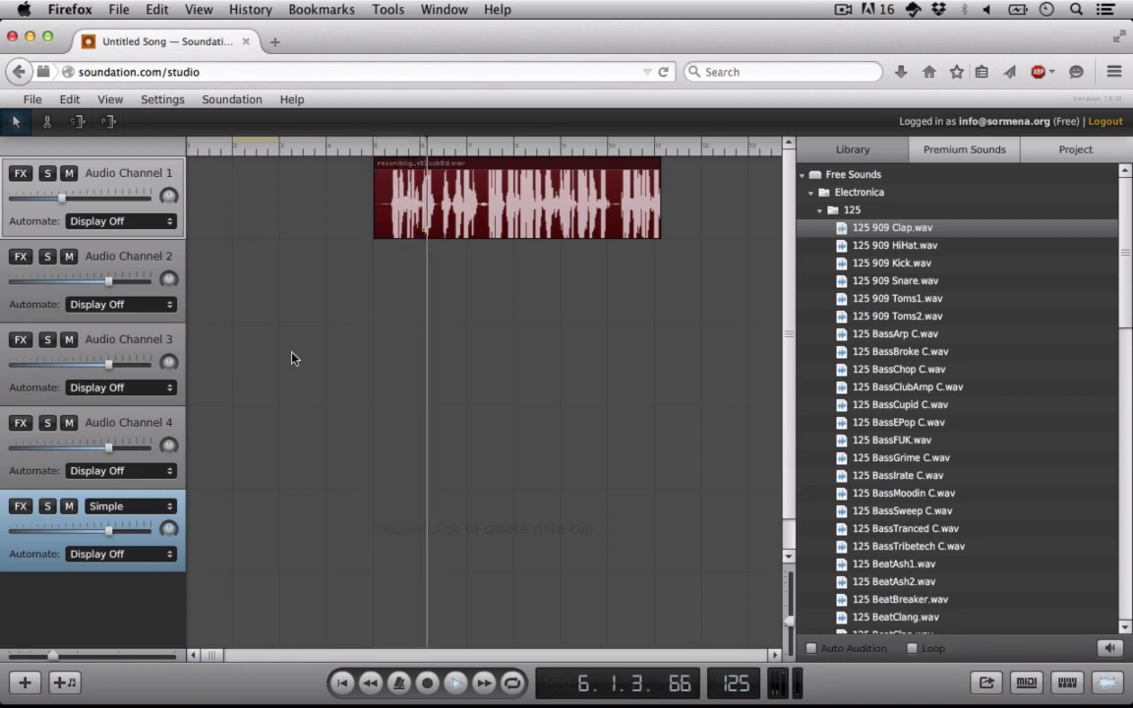
pyautogui.moveTo(61, 198); pyautogui.dragTo(34, 199)
pyautogui.moveTo(27, 214); pyautogui.dragTo(43, 192)
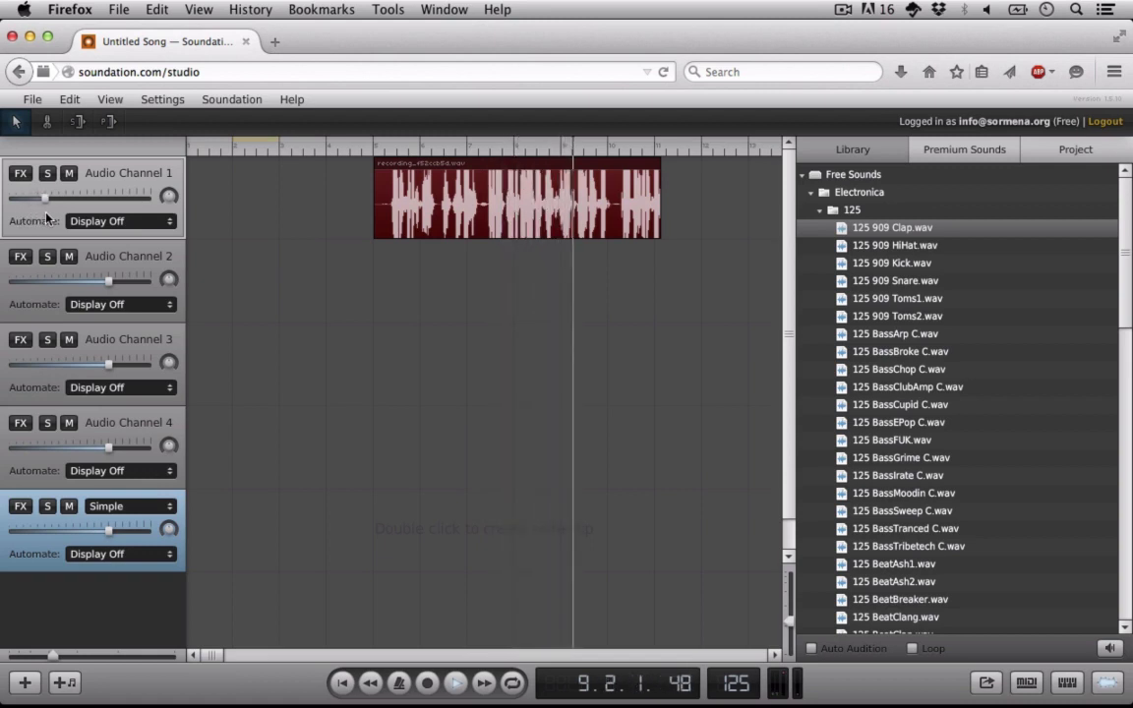
pyautogui.click(464, 682)
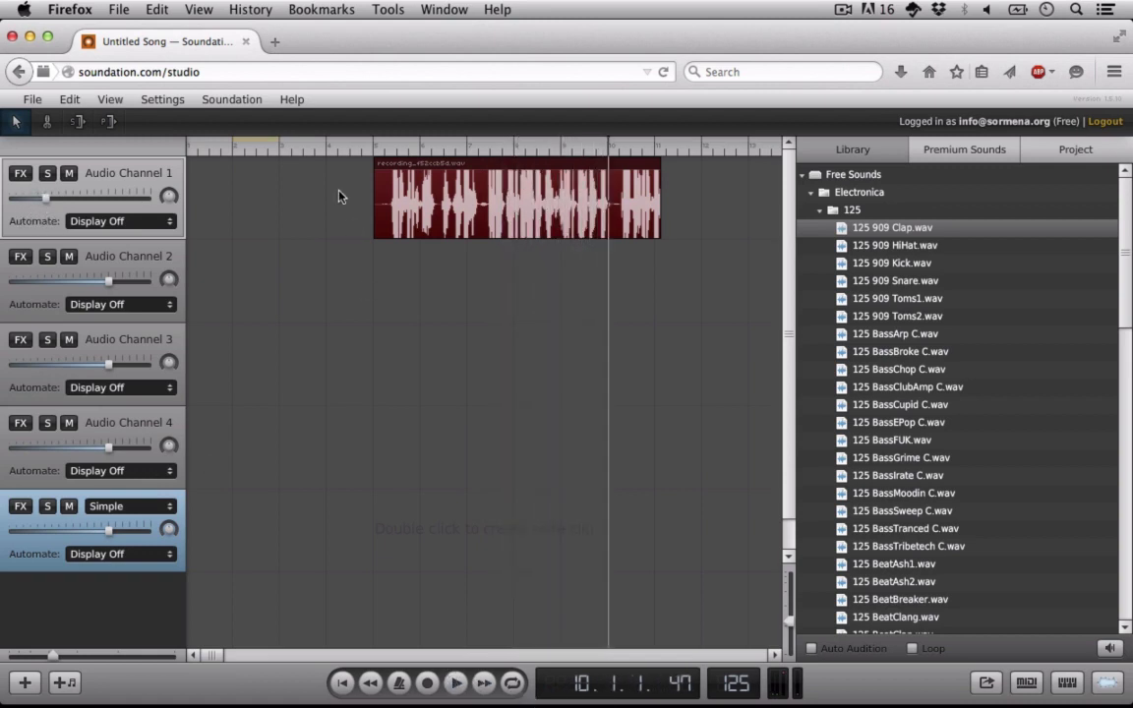